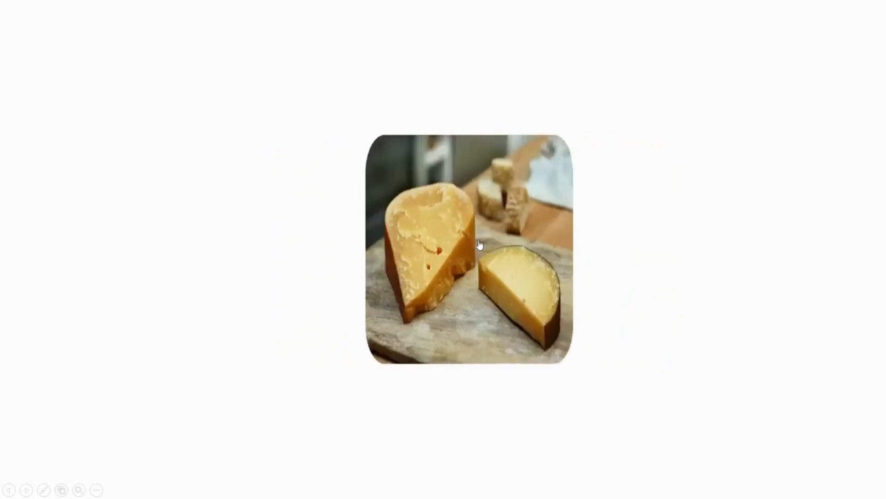
# End the slide show and display the Task 2 slide of the PowerPoint vs iSpring presentation.
pyautogui.press('Escape')
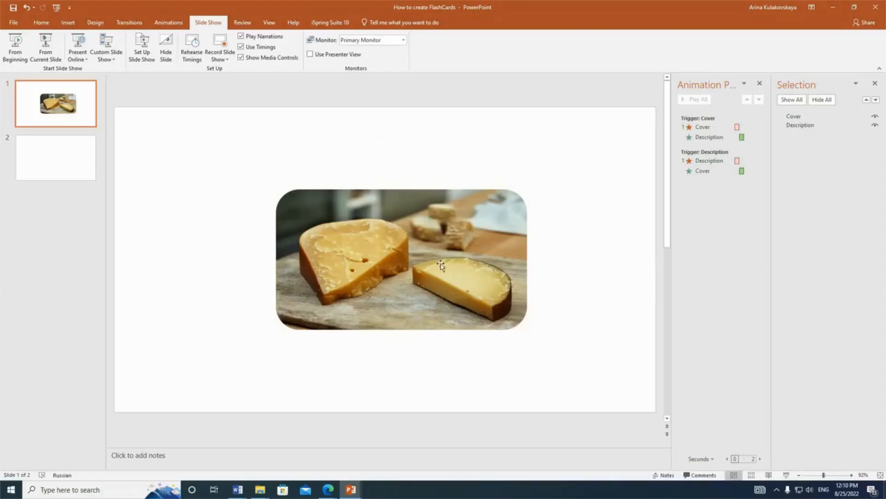
pyautogui.click(351, 489)
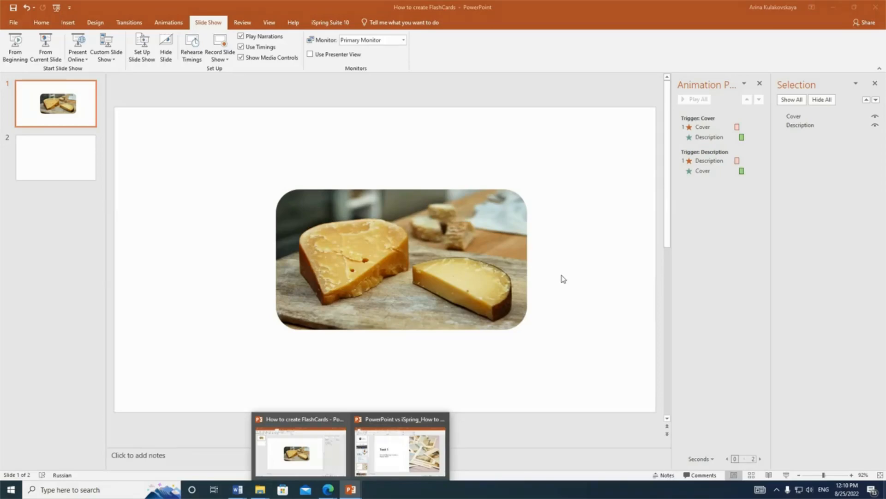
pyautogui.click(392, 462)
pyautogui.scroll(-2, 86, 388)
pyautogui.click(86, 388)
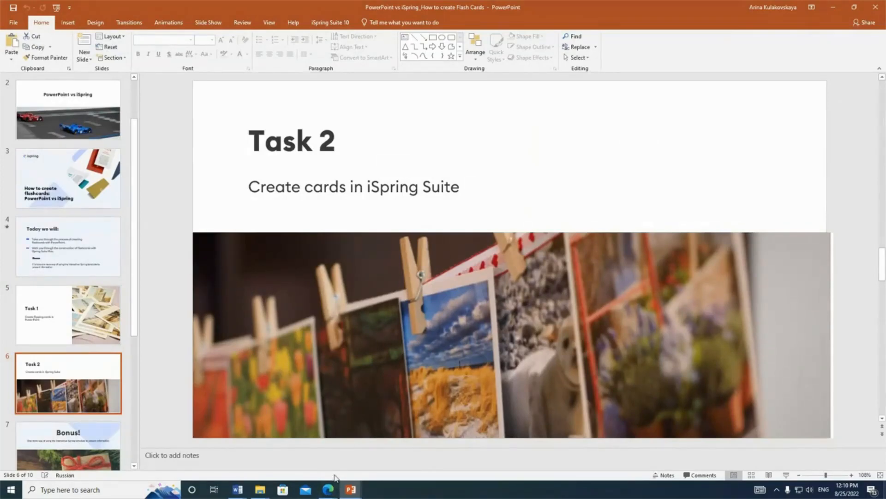
# Return to the How to create FlashCards presentation and start an iSpring Suite interaction on blank slide 2.
pyautogui.moveTo(351, 488)
pyautogui.moveTo(322, 457)
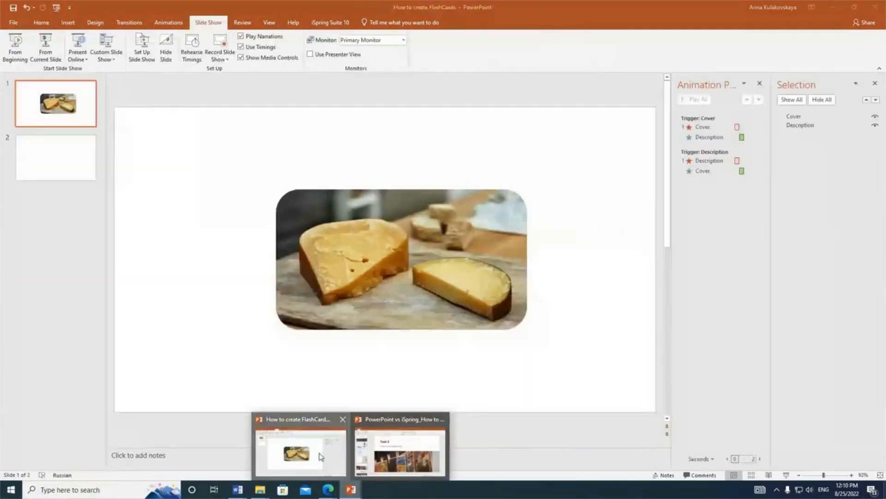
pyautogui.click(60, 173)
pyautogui.click(45, 22)
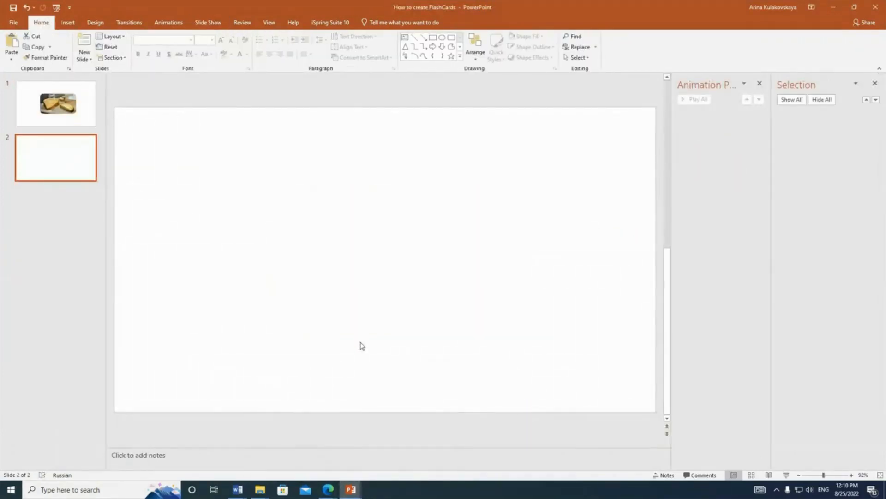
pyautogui.click(329, 23)
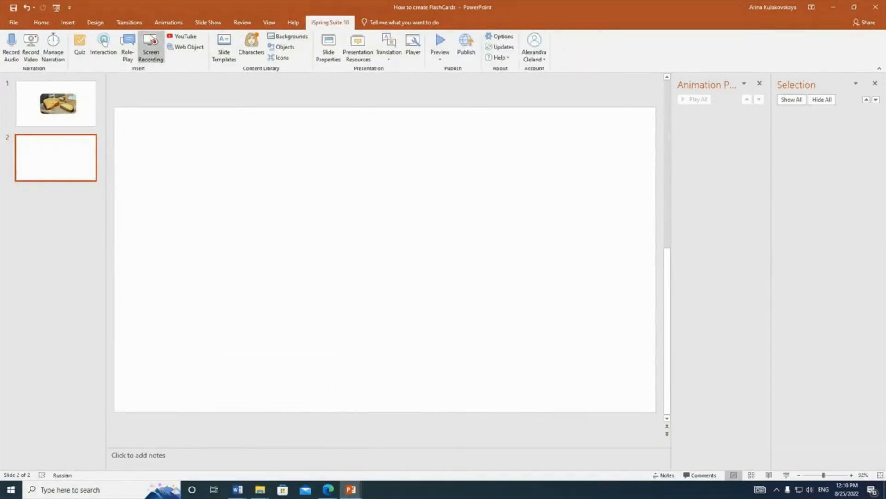
pyautogui.click(108, 39)
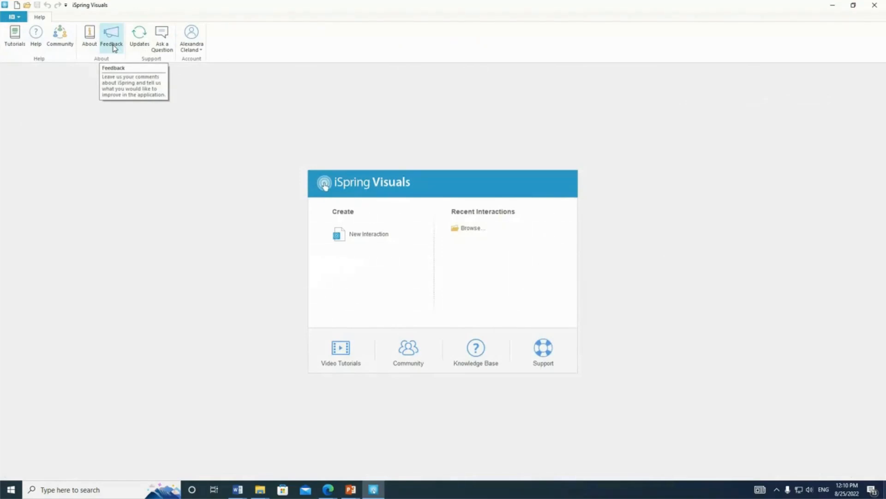
# Create a new interaction of the Media Catalog type in iSpring Visuals.
pyautogui.click(382, 235)
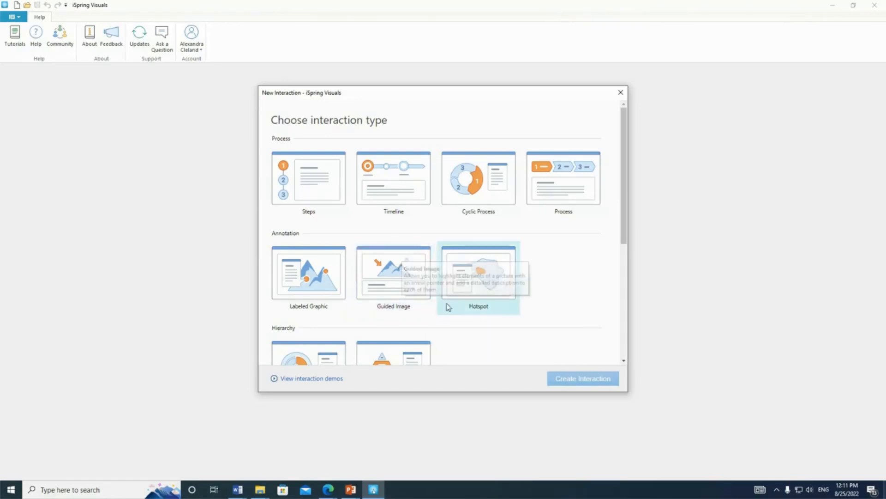
pyautogui.scroll(-3, 404, 294)
pyautogui.scroll(-2, 481, 238)
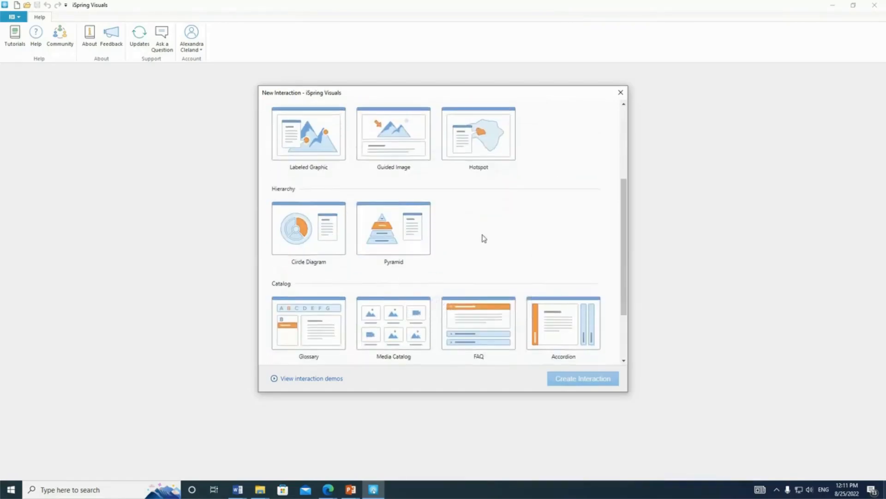
pyautogui.click(409, 232)
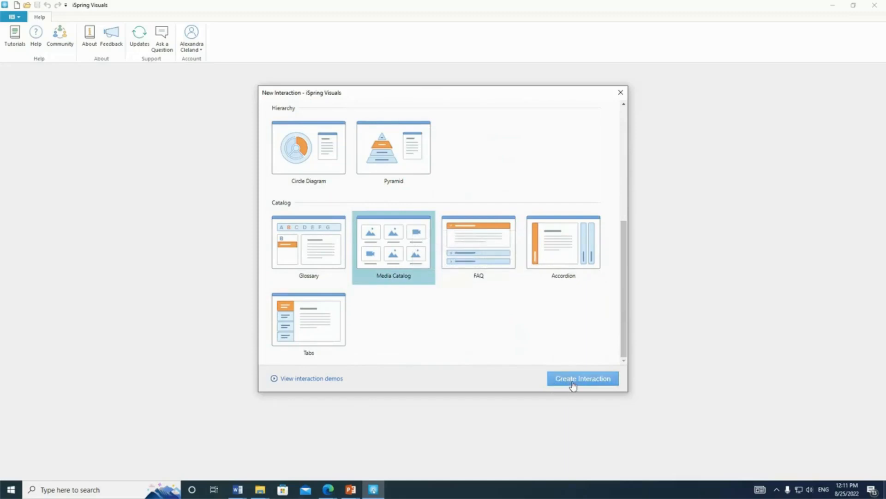
pyautogui.click(572, 387)
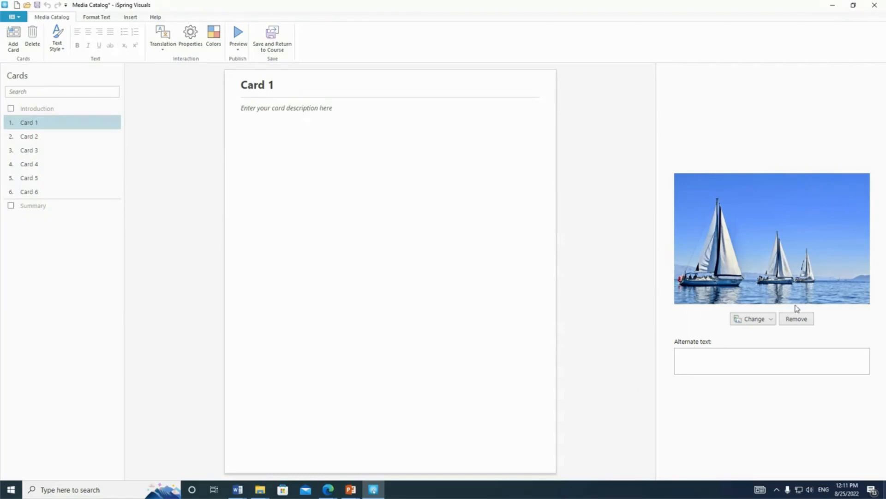
# Replace Card 1's picture with the Camembert image from the Cheese folder.
pyautogui.click(384, 144)
pyautogui.click(755, 319)
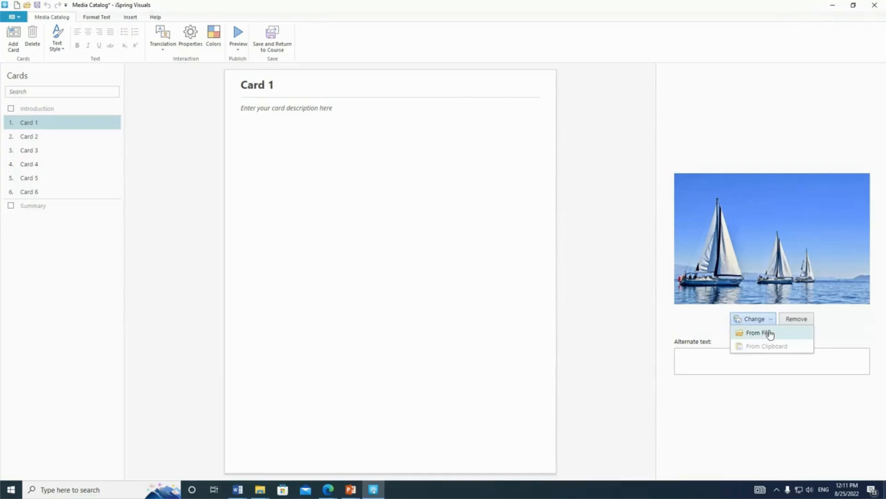
pyautogui.click(769, 333)
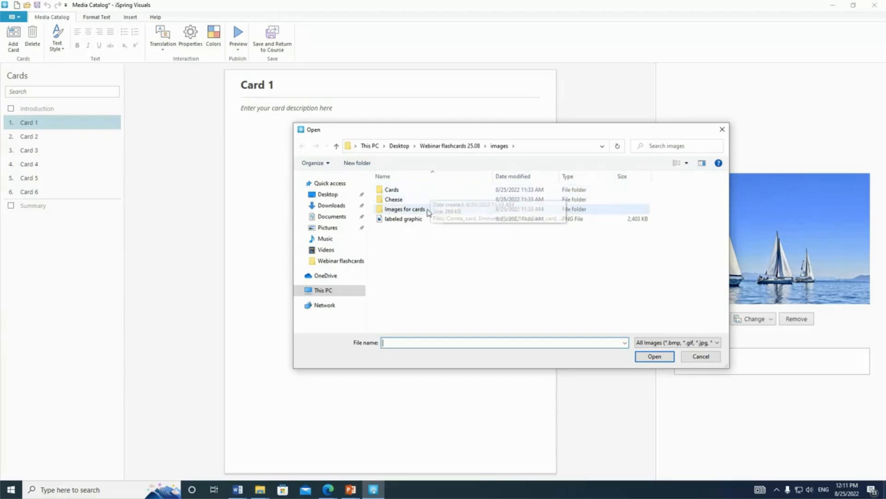
pyautogui.doubleClick(432, 199)
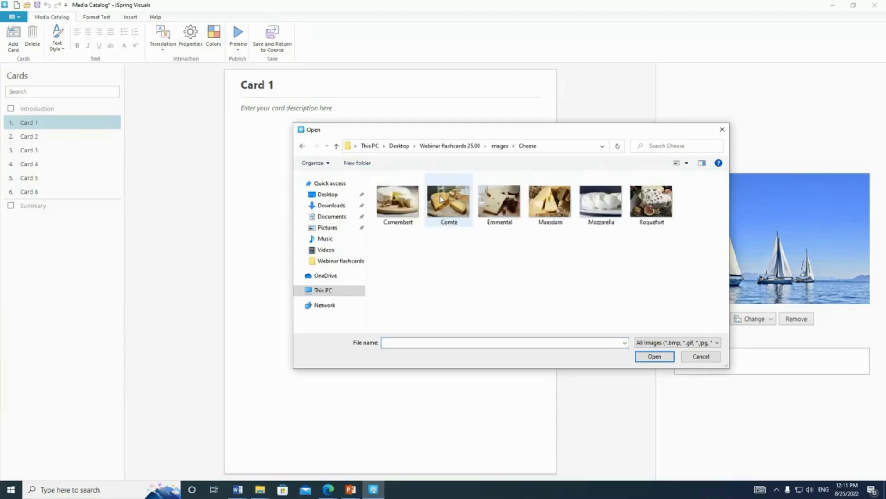
pyautogui.doubleClick(389, 209)
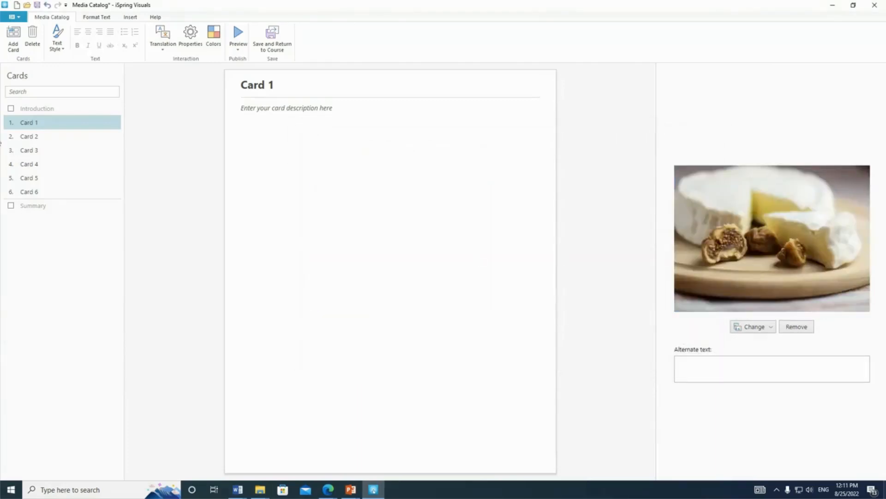
# Replace Card 2's picture with the Comte image file.
pyautogui.click(69, 140)
pyautogui.click(755, 322)
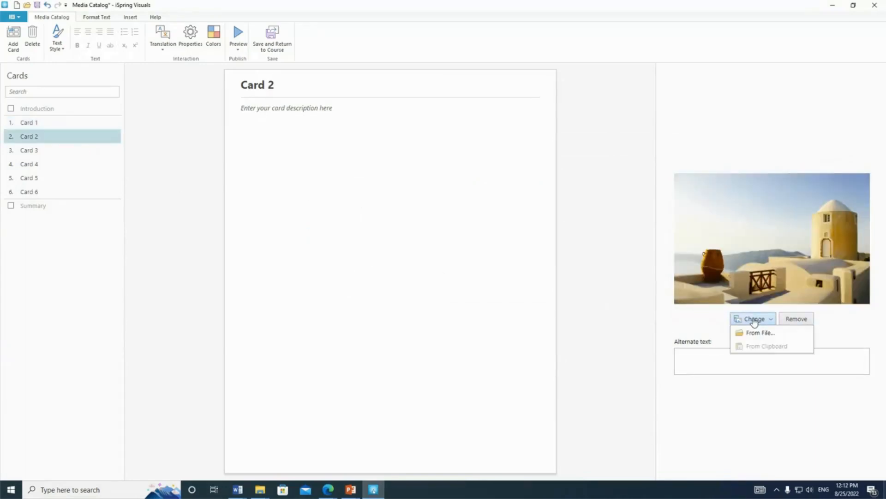
pyautogui.click(757, 333)
pyautogui.click(443, 203)
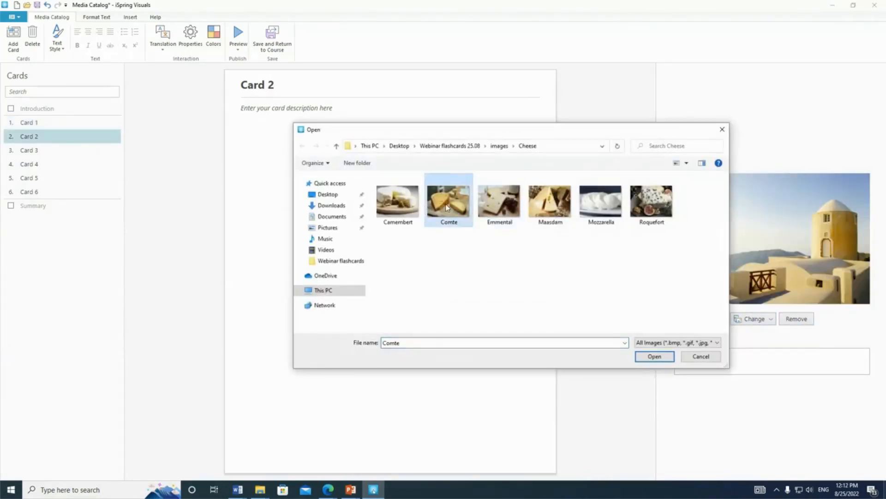
pyautogui.click(655, 356)
# Replace Card 3's picture with the Emmental image file.
pyautogui.click(69, 150)
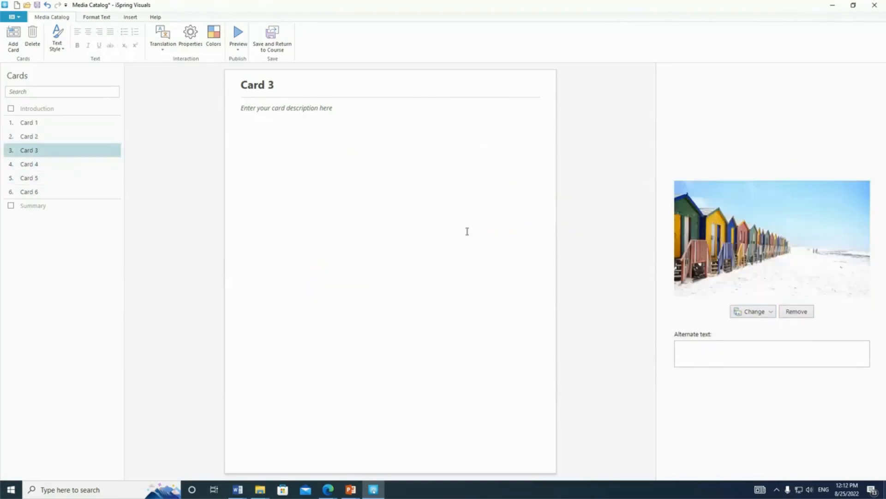
pyautogui.click(739, 311)
pyautogui.click(755, 326)
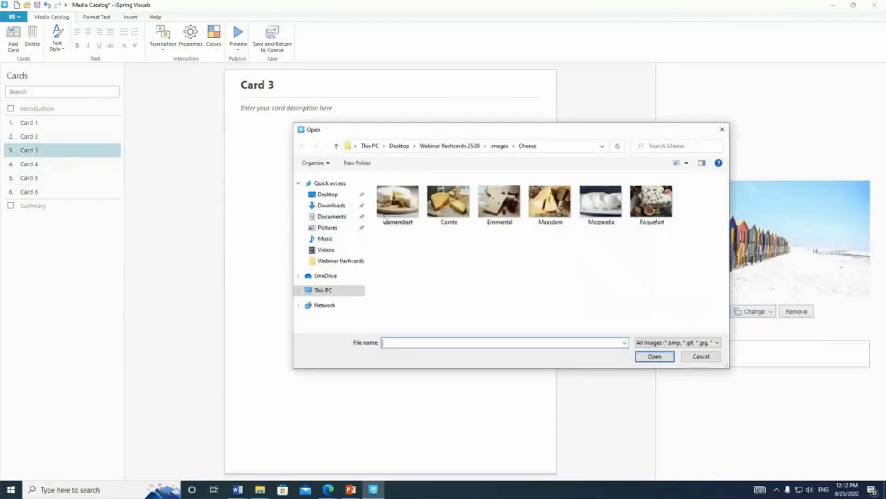
pyautogui.click(507, 219)
pyautogui.doubleClick(508, 219)
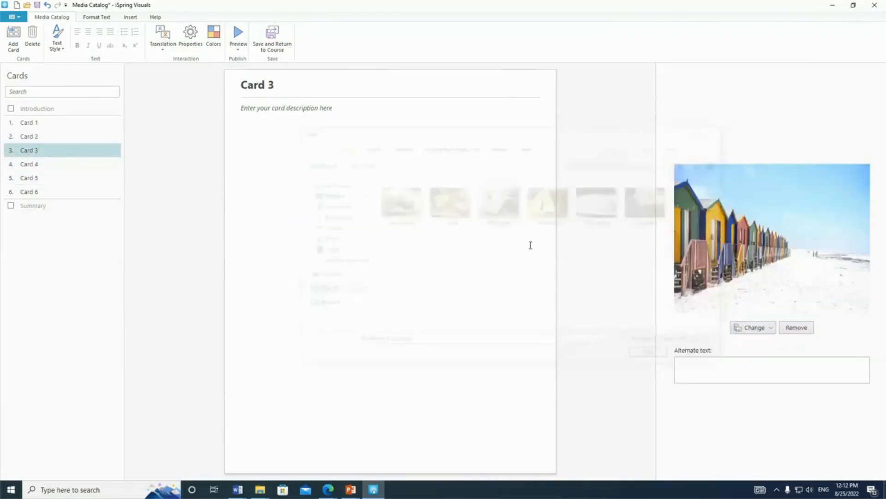
# Replace Card 4's picture with the Maasdam image file.
pyautogui.click(30, 164)
pyautogui.click(742, 314)
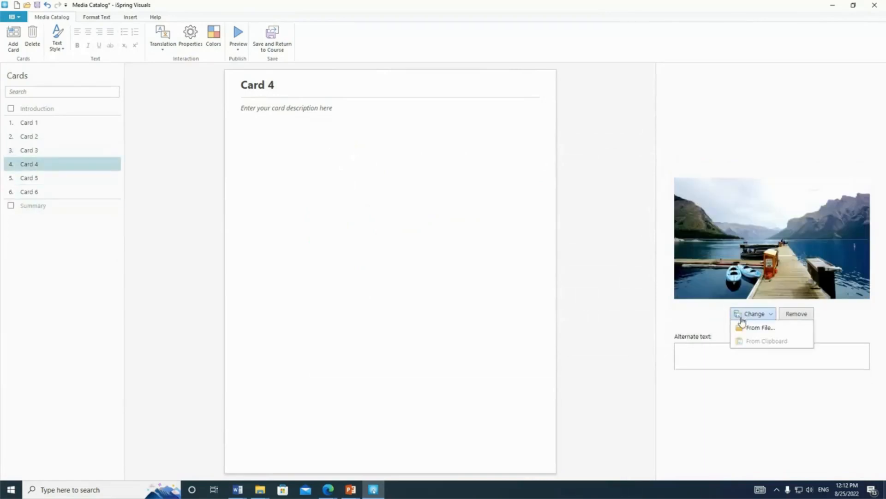
pyautogui.click(768, 328)
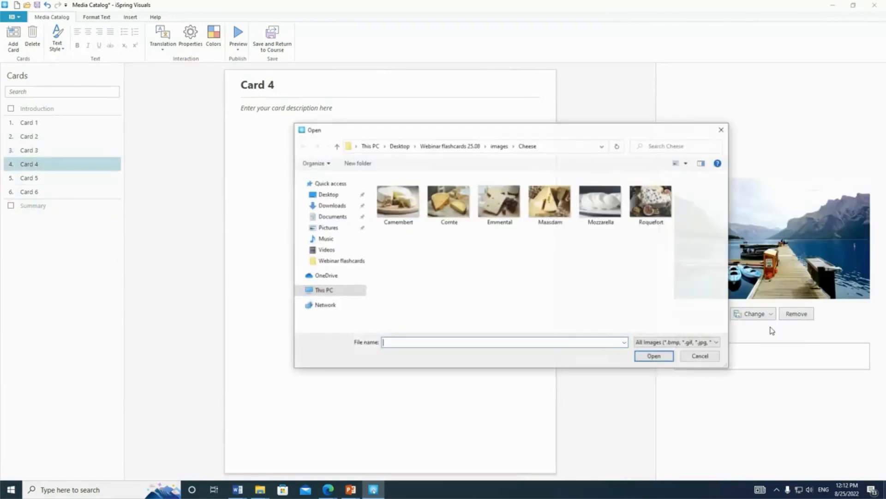
pyautogui.doubleClick(560, 211)
# Replace Card 5's picture with the Mozzarella image file.
pyautogui.click(69, 180)
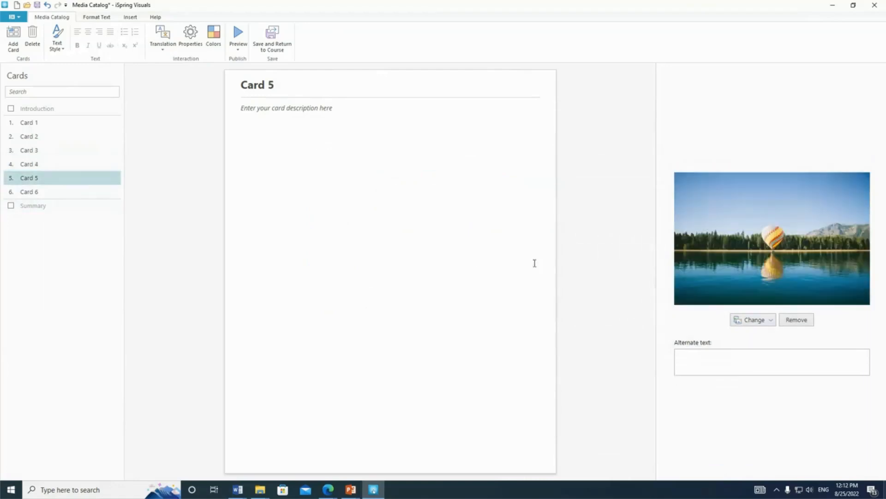
pyautogui.click(741, 318)
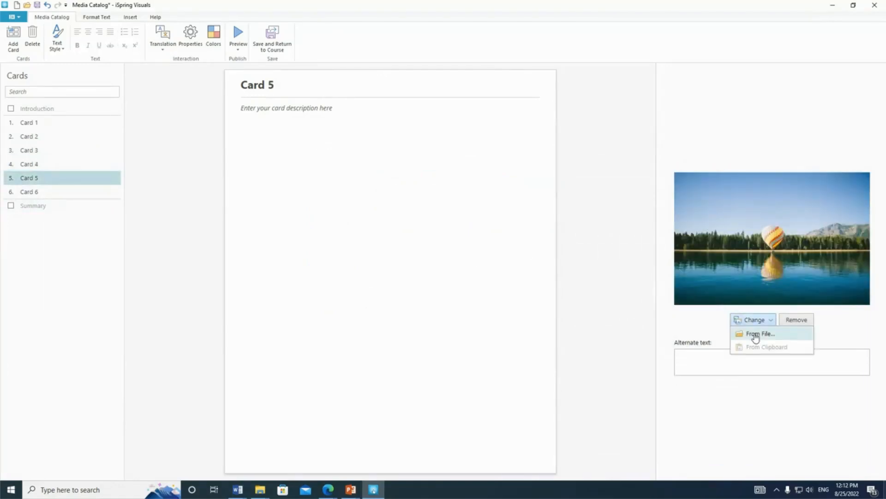
pyautogui.click(755, 333)
pyautogui.doubleClick(600, 200)
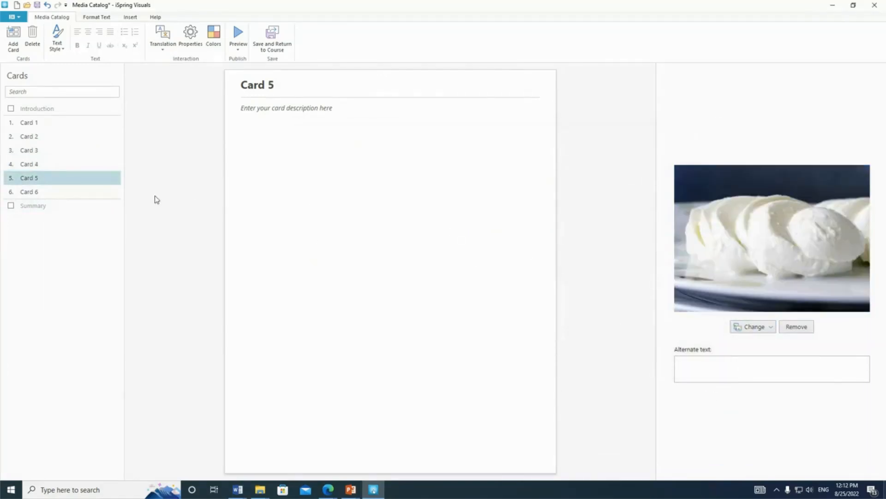
# Replace Card 6's picture with the Roquefort image file.
pyautogui.click(87, 191)
pyautogui.click(766, 318)
pyautogui.click(764, 334)
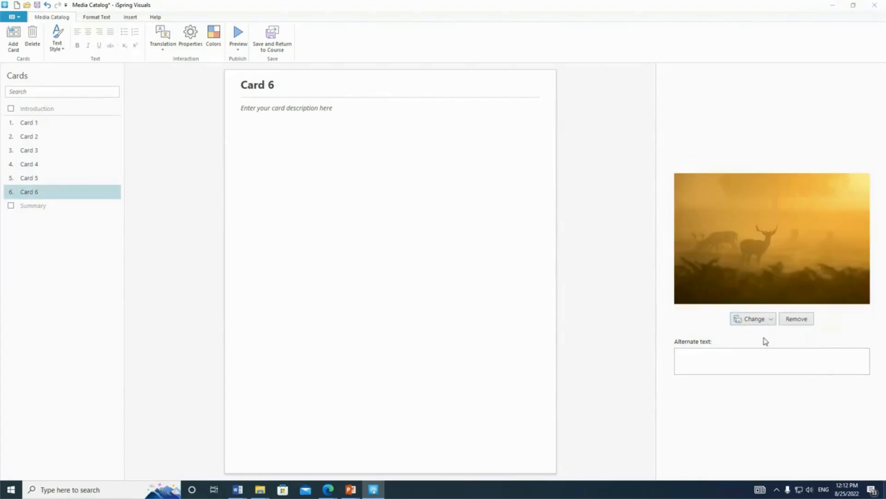
pyautogui.click(651, 199)
pyautogui.click(660, 356)
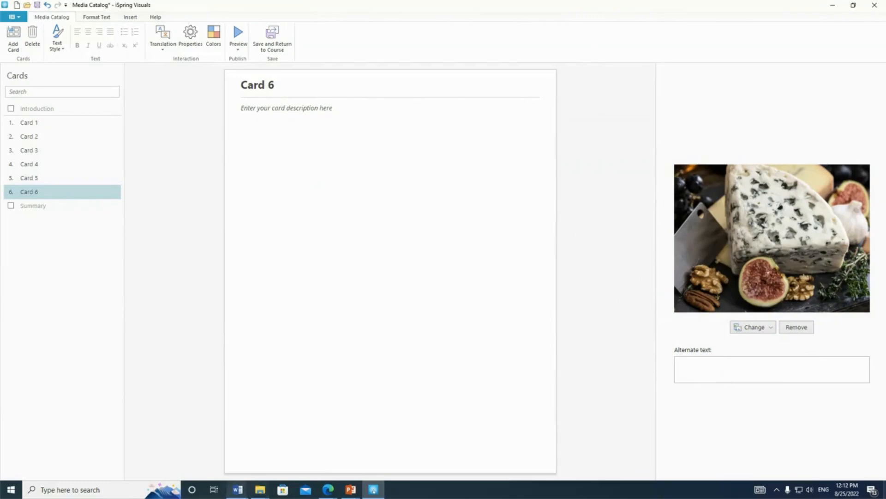
# Bring the Mozzarella text over from the Word document and paste it as Card 1's description.
pyautogui.click(238, 489)
pyautogui.click(193, 453)
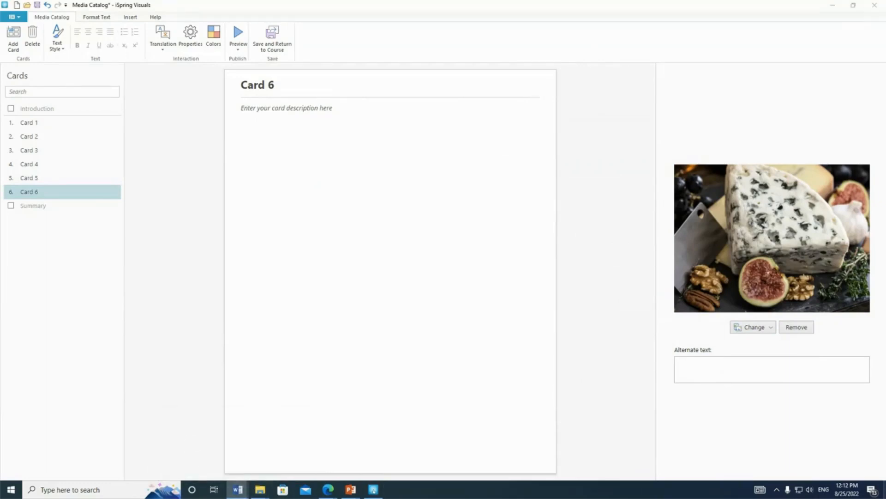
pyautogui.click(67, 122)
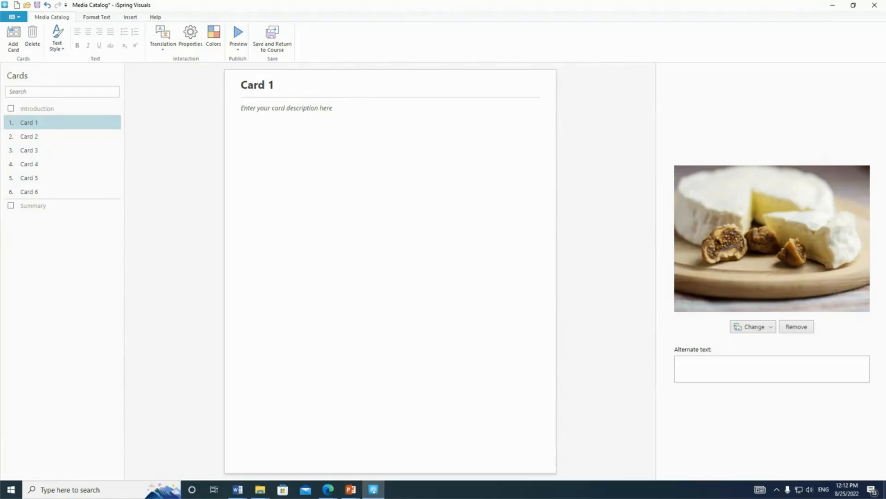
pyautogui.hotkey('alt', 'Tab')
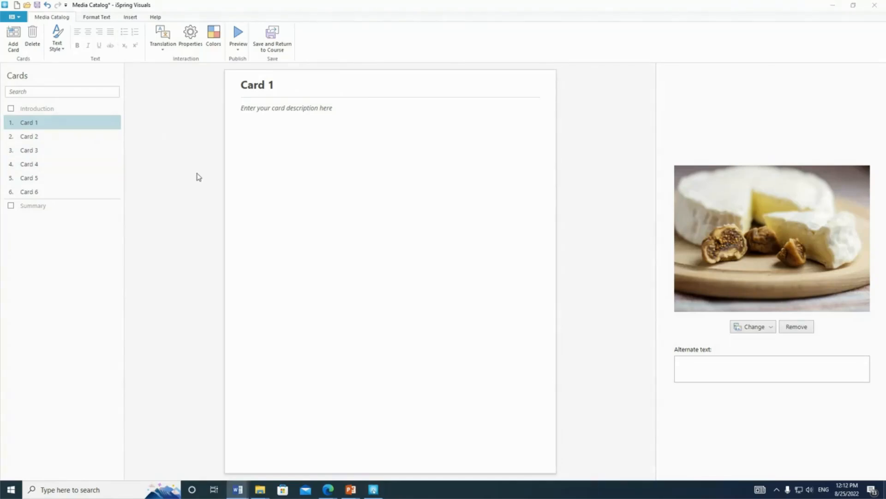
pyautogui.click(263, 152)
pyautogui.write("Mozzarella Country of origin: Italy Type: semi-soft Source of milk: traditionally cow (sometimes sheep and goat) Fat: 22% Calories: 280 for 100g Vitamins and minerals:  A, B3, B6, B12, C, D, potassium chloride, iron and sodium Health benefits: Mozzarella contains niacin, riboflavin, thiamine, biotin and vitamin B6 that are important to maintain healthy skin and vision and the formation of red blood cells. Mozzarella is also good for bone growth, absorption of calcium and protection of cell membranes. Taste: This cheese has a delicate, milky flavor and an elastic texture. Fresh mozzarella has a high moisture content, so it's best to serve it soon after it's made, though it can be stored in brine and chilled for up to a week. Culinary uses: Mozzarella is mainly used in pizza, but it can be a wonderful addition to certain pasta dishes, sandwiches, salads, and other entrees. Mozzarella is one of the two main ingredients of Italian Caprese salad.")
# Move the Mozzarella heading out of the description and use it as Card 1's title.
pyautogui.doubleClick(252, 109)
pyautogui.hotkey('ctrl', 'c')
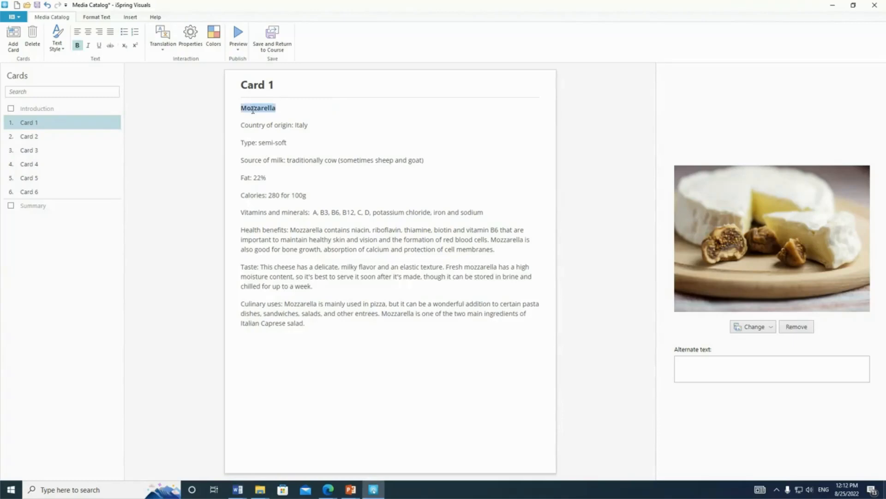
pyautogui.press('Delete')
pyautogui.doubleClick(258, 87)
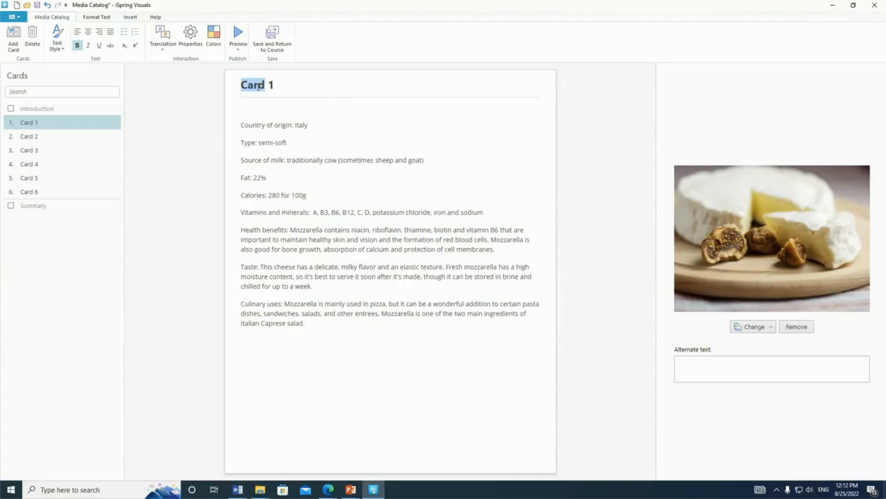
pyautogui.click(277, 83)
pyautogui.tripleClick(263, 84)
pyautogui.hotkey('ctrl', 'v')
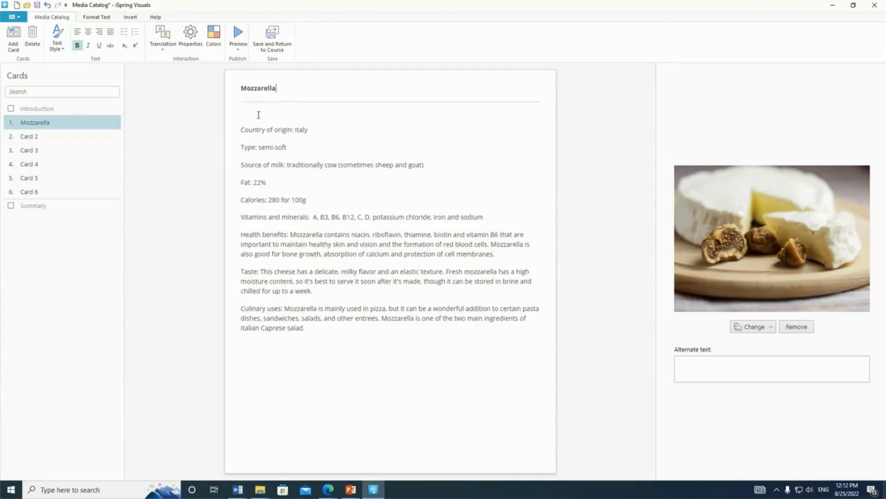
# Remove the empty line above "Country of origin: Italy" in the Mozzarella card's description.
pyautogui.click(244, 131)
pyautogui.press('Up')
pyautogui.press('Down')
pyautogui.press('BackSpace')
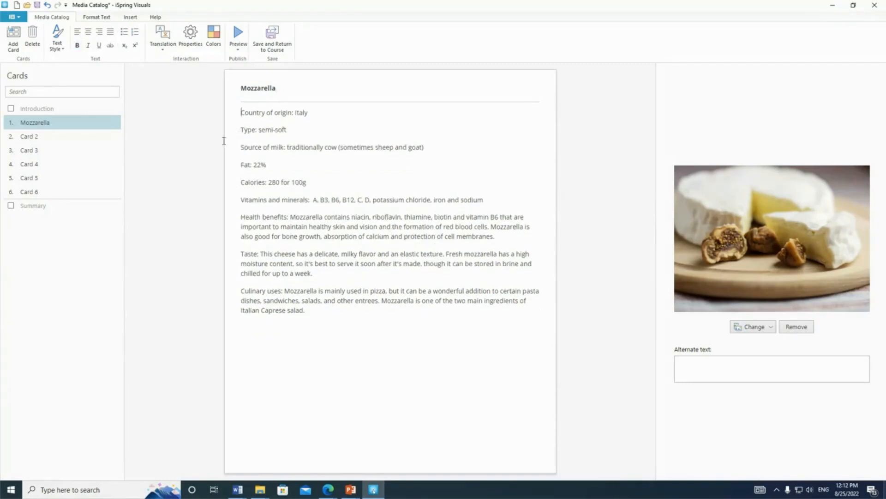
# Bring the Comté text over from the Word document and paste it as Card 2's description.
pyautogui.click(61, 138)
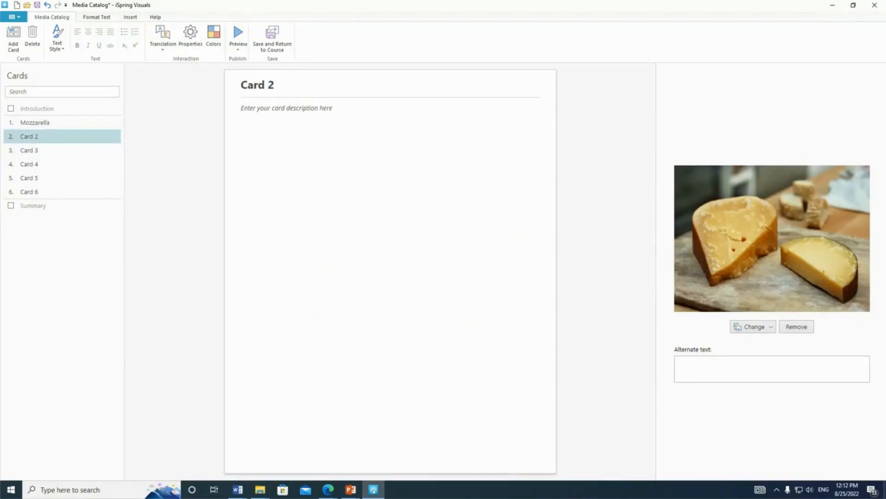
pyautogui.hotkey('alt', 'Tab')
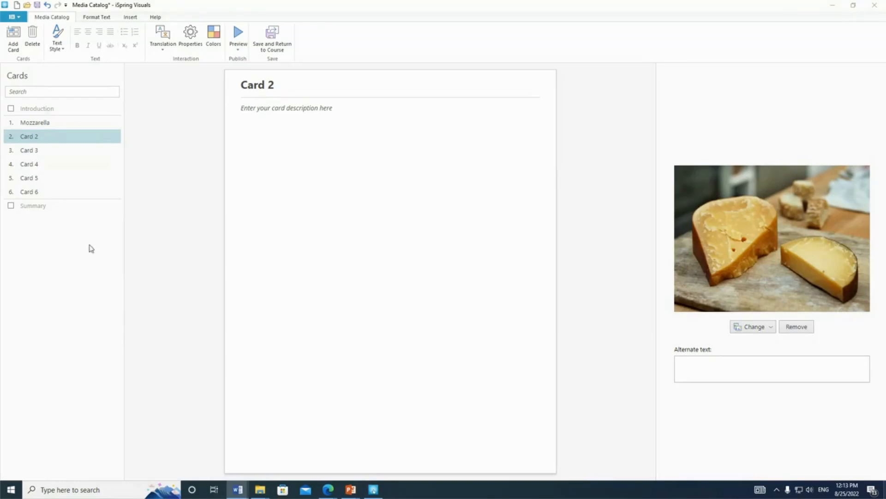
pyautogui.click(436, 147)
pyautogui.write('Comte\t \t Country of origin: France Type: hard Source of milk: cow Fat: 32% Calories: 409 for 100g Vitamins and minerals: A, B, D, potassium, magnesium, zinc, calcium, iron, manganese, sodium Health benefits: This cheese strengthens the immune system, normalizes blood formation, strengthens nails, hair and bones, and improves the condition of blood vessels, heart and digestive system. Taste: Comte has a creamy texture with occasional crystals. Its flavor can be described as fruity, nutty and savory. Comte cheese melts in the mouth, leaving a sweet taste. The salt is strong but balanced. Culinary uses: Comte is a good accompaniment to an aperitif, or may be eaten in a salad, with fruit, or in a sandwich, or cooked in a fondue.')
# Copy the Comté heading from the description and use it as Card 2's title.
pyautogui.click(253, 108)
pyautogui.doubleClick(253, 109)
pyautogui.hotkey('ctrl', 'c')
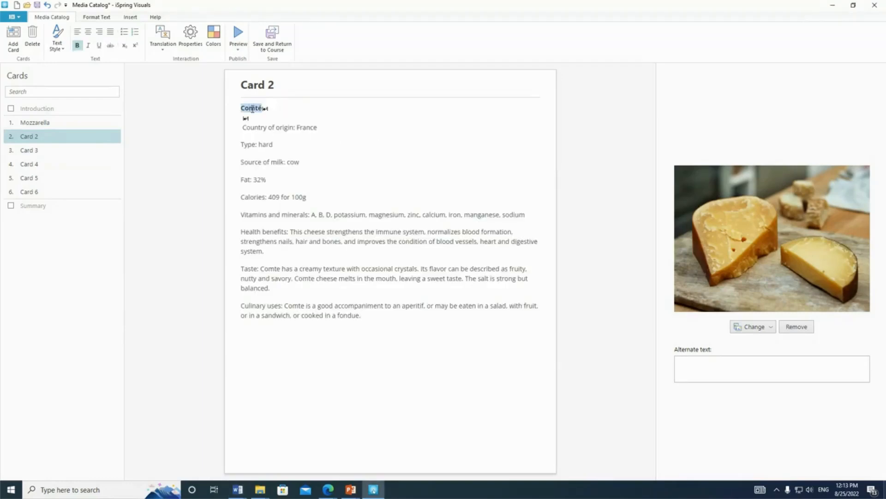
pyautogui.moveTo(276, 84); pyautogui.dragTo(269, 84)
pyautogui.tripleClick(260, 84)
pyautogui.hotkey('ctrl', 'v')
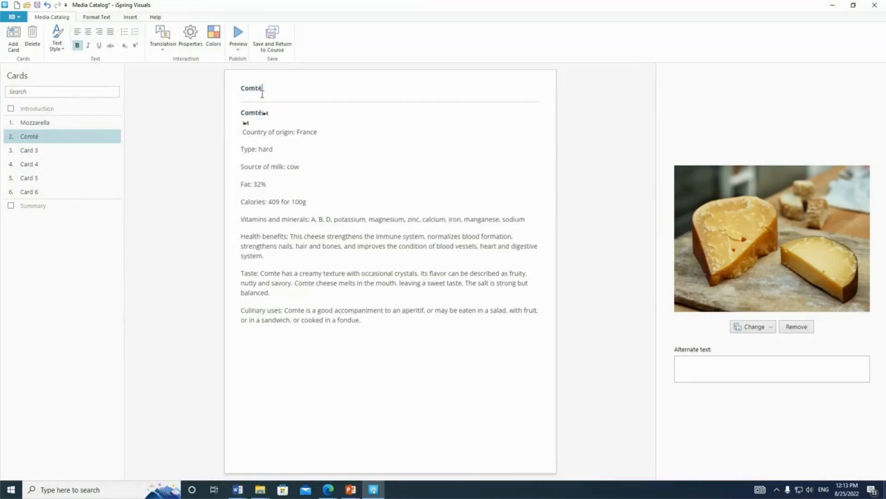
# Remove the empty line and the leading space before "Country of origin: France" in the Comté card's description.
pyautogui.click(260, 128)
pyautogui.click(239, 132)
pyautogui.press('BackSpace')
pyautogui.click(282, 113)
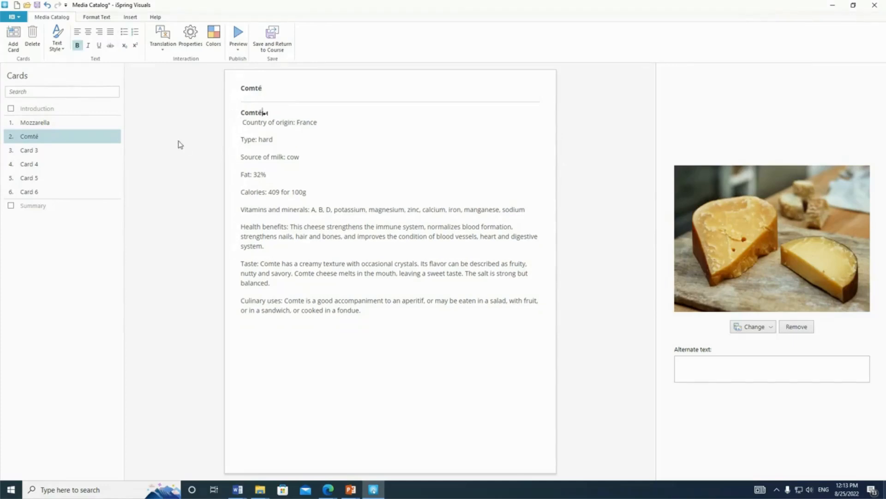
pyautogui.click(243, 122)
pyautogui.press('BackSpace')
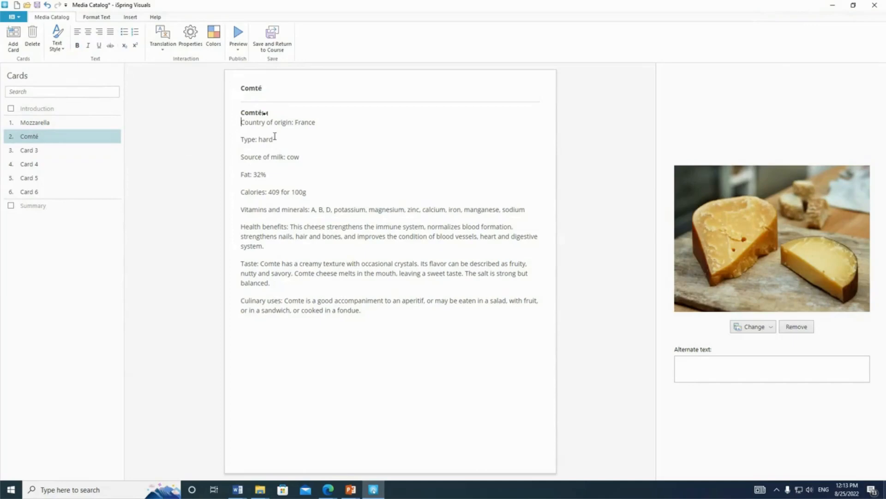
# Bring the Emmental text over from the Word document and paste it as Card 3's description.
pyautogui.click(28, 150)
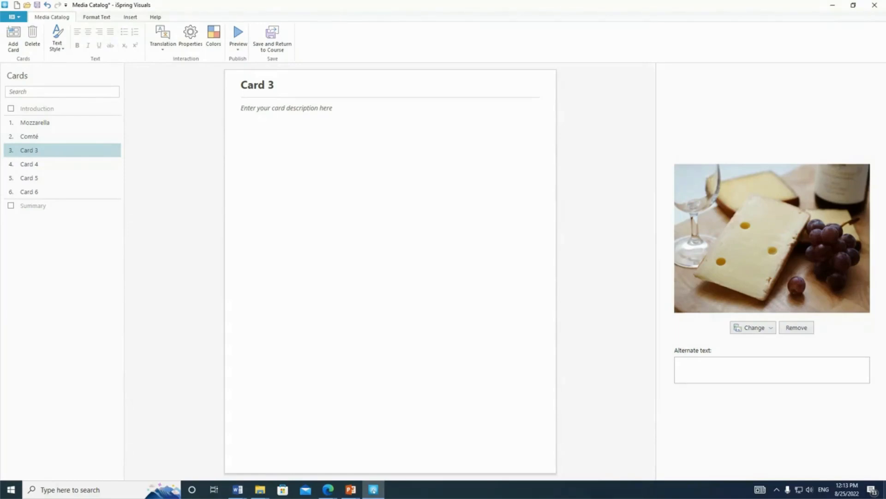
pyautogui.hotkey('alt', 'Tab')
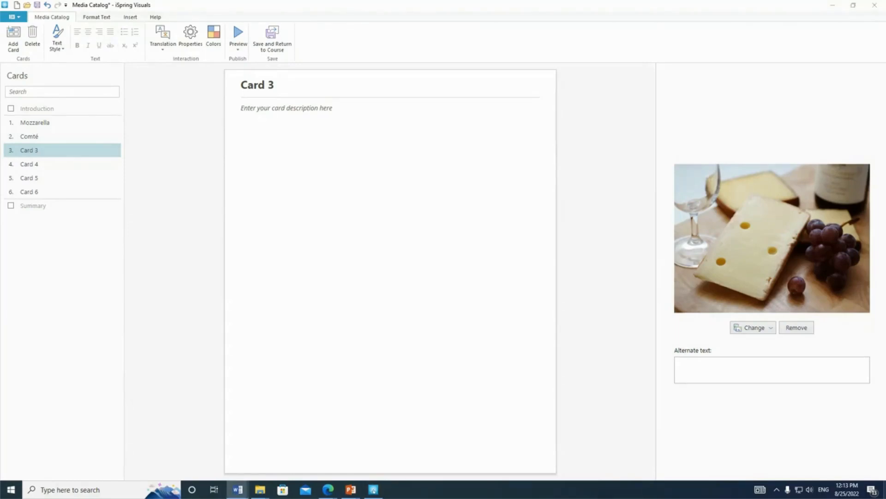
pyautogui.click(275, 144)
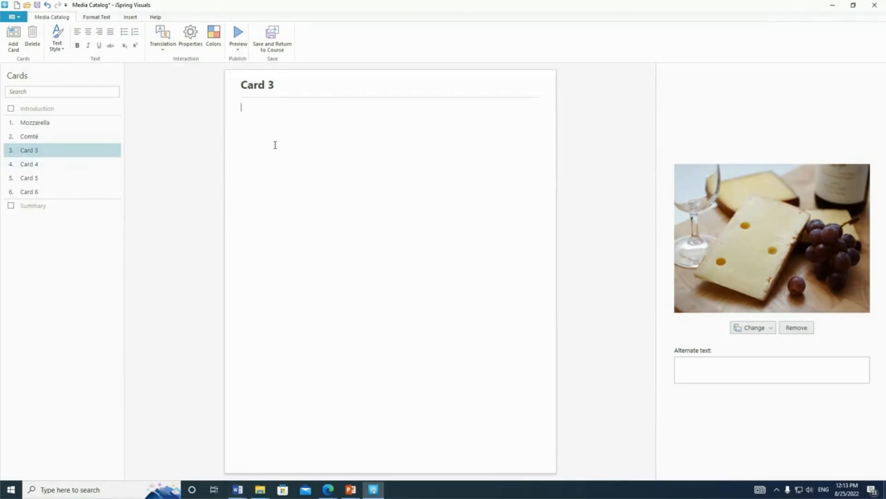
pyautogui.write('Emmental  Country of origin: Switzerland Type: hard Source of milk: cow Fat: 29% Calories: 369 for 100g Vitamins and minerals: A, E, D, B1, B2, B3, calcium, sodium, phosphorus, copper, magnesium Health benefits: Helps regulate the processes of growth and vision, strengthens bones, hair, nails and teeth, normalizes the work of the nervous and cardiovascular systems. Taste: The aroma is sweet with tones of fresh-cut hay. The cheese has a very fruity flavour with a slight bite at the finish. The holes are walnut-sized. Culinary uses: Emmental melts beautifully, so it is often used for cheese fondue, soups, gratins, casseroles, cheese pizza and more. It is also an excellent dessert cheese and pairs well with many fruits and nuts.')
# Take the Emmental heading out of the description and set Card 3's title to "Emmental".
pyautogui.doubleClick(268, 108)
pyautogui.press('Delete')
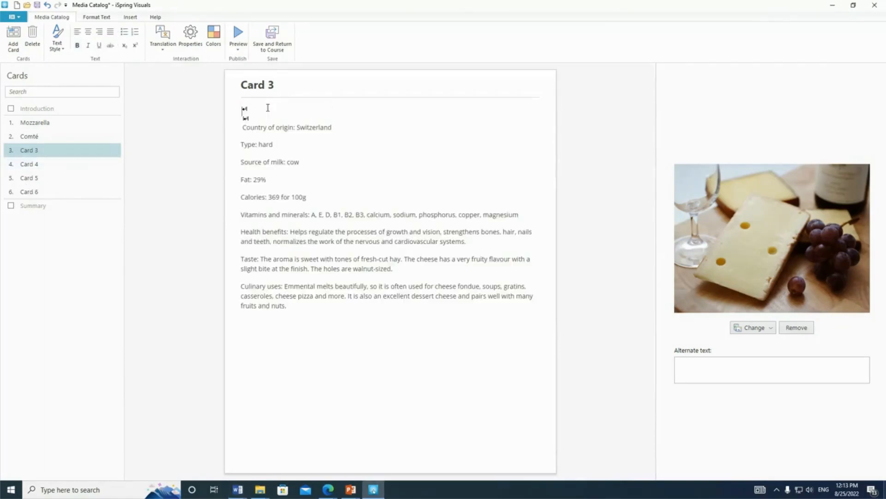
pyautogui.tripleClick(258, 85)
pyautogui.write('Emmental')
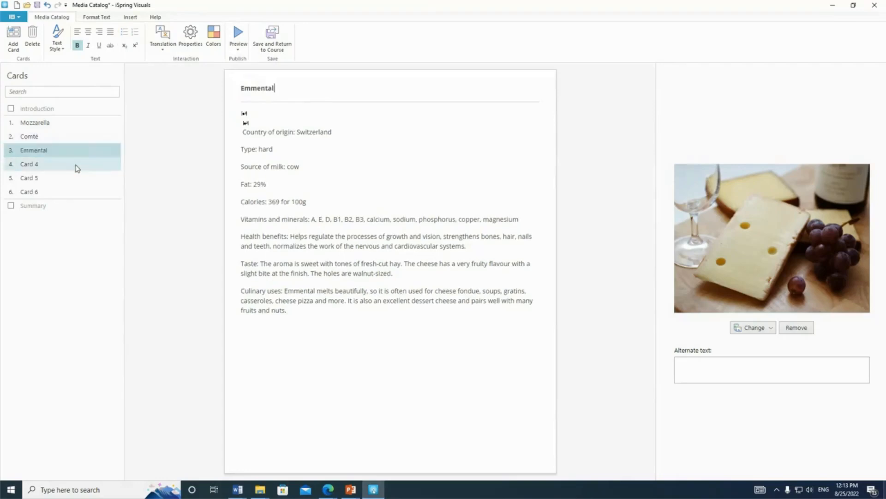
# Bring the Maasdam text over from the Word document and paste it as Card 4's description.
pyautogui.click(60, 167)
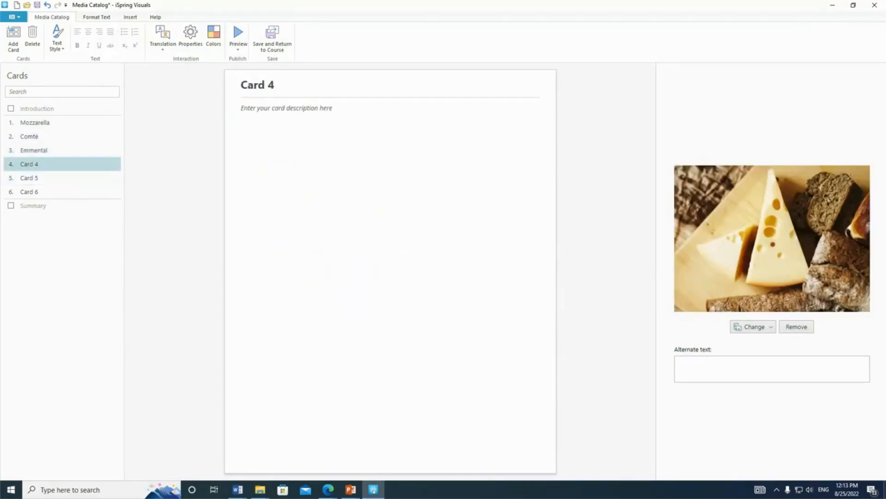
pyautogui.hotkey('alt', 'Tab')
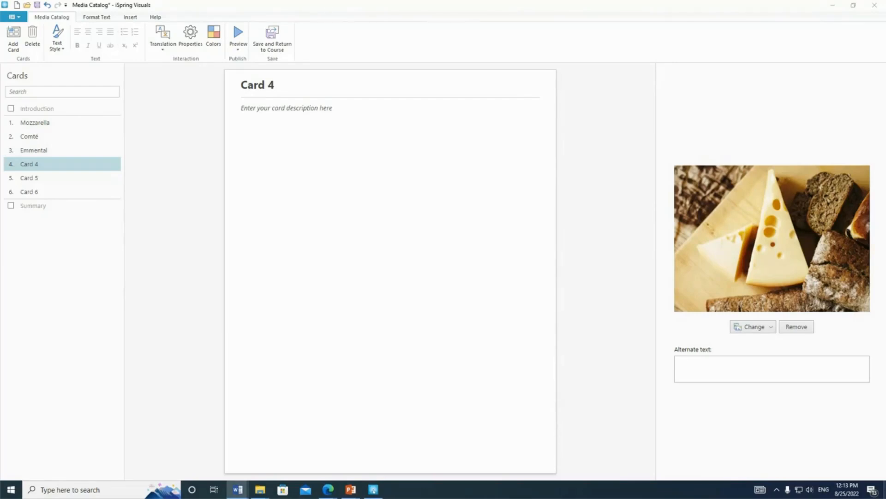
pyautogui.click(410, 144)
pyautogui.write('Maasdam  Country of origin: Netherlands Type: semi-hard Source of milk: cow Fat: 45% Calories: 350 for 100g Vitamins and minerals:  A, B, B3, D, E, calcium, chloride, sodium and copper Health benefits: Maasdam is widely recommended by nutritionists because it contains fats and proteins that make the cheese easier to digest. Taste: It has a creamy texture and a sweet, buttery, nutty taste with a fruity background. The cheese has a smooth, waxy yellow rind. Inside it is semi-firm and pale yellow with big holes. Culinary uses: This cheese is pretty universal. It can be used in cheese fondue and sandwiches, or can be served as an appetizer.')
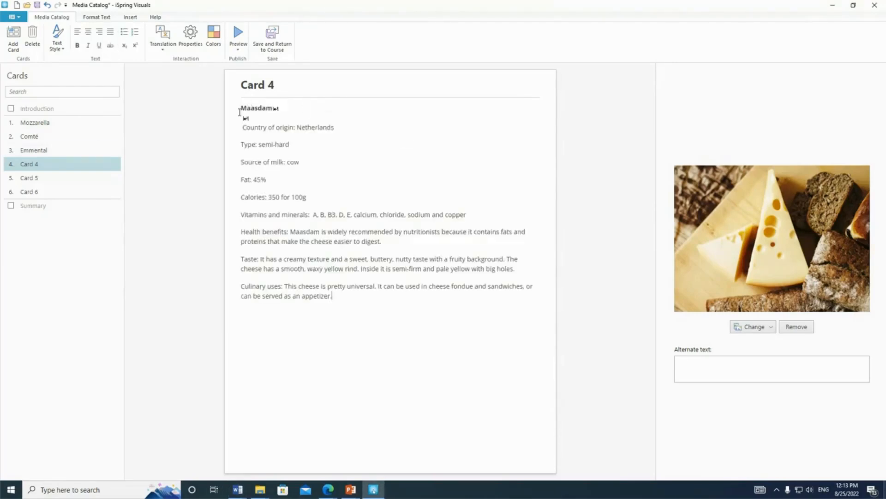
# Move the Maasdam heading out of the description and use it as Card 4's title.
pyautogui.click(254, 108)
pyautogui.doubleClick(255, 107)
pyautogui.hotkey('ctrl', 'c')
pyautogui.press('Delete')
pyautogui.click(255, 88)
pyautogui.hotkey('ctrl', 'a')
pyautogui.hotkey('ctrl', 'v')
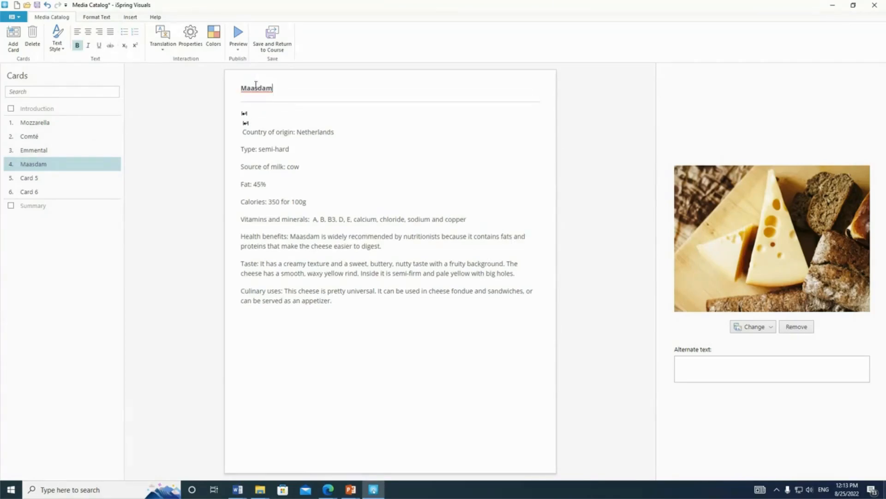
# Bring the Mozzarella text over from the Word document and paste it as Card 5's description.
pyautogui.click(28, 180)
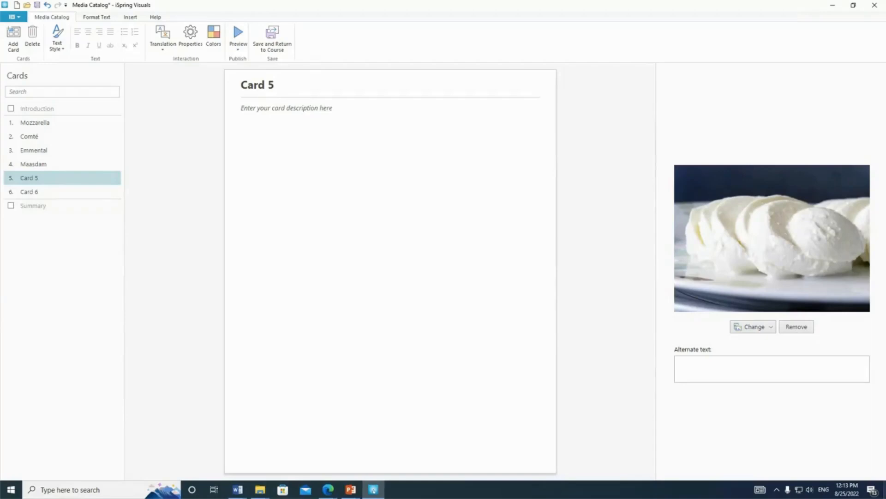
pyautogui.hotkey('alt', 'Tab')
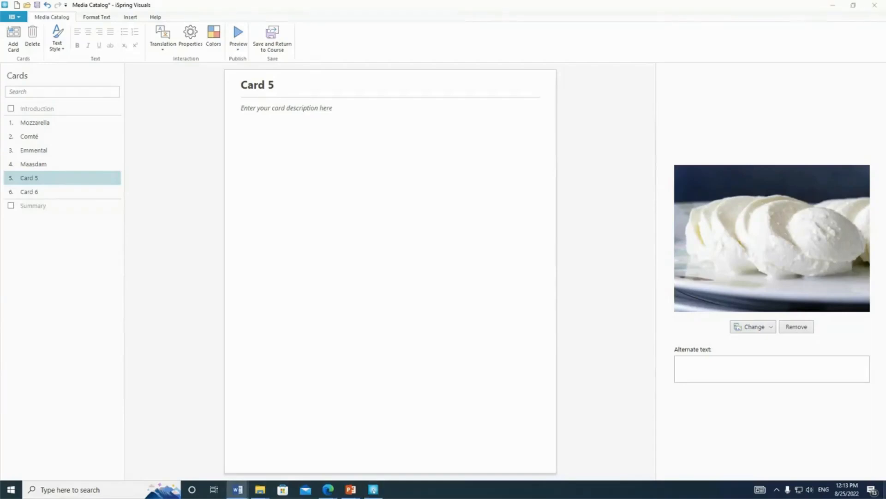
pyautogui.click(342, 141)
pyautogui.write("Mozzarella Country of origin: Italy Type: semi-soft Source of milk: traditionally cow (sometimes sheep and goat) Fat: 22% Calories: 280 for 100g Vitamins and minerals:  A, B3, B6, B12, C, D, potassium chloride, iron and sodium Health benefits: Mozzarella contains niacin, riboflavin, thiamine, biotin and vitamin B6 that are important to maintain healthy skin and vision and the formation of red blood cells. Mozzarella is also good for bone growth, absorption of calcium and protection of cell membranes. Taste: This cheese has a delicate, milky flavor and an elastic texture. Fresh mozzarella has a high moisture content, so it's best to serve it soon after it's made, though it can be stored in brine and chilled for up to a week. Culinary uses: Mozzarella is mainly used in pizza, but it can be a wonderful addition to certain pasta dishes, sandwiches, salads, and other entrees. Mozzarella is one of the two main ingredients of Italian Caprese salad.")
# Move the Mozzarella heading out of the description and use it as Card 5's title.
pyautogui.doubleClick(265, 109)
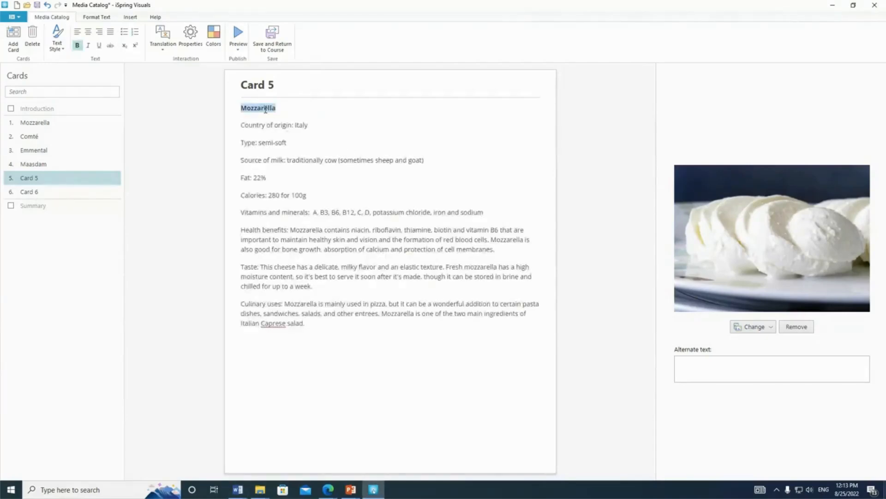
pyautogui.hotkey('ctrl', 'x')
pyautogui.tripleClick(266, 84)
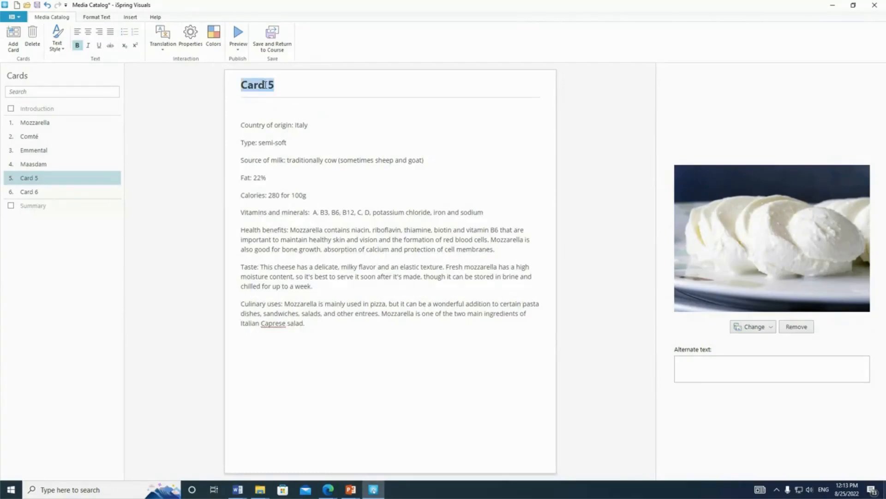
pyautogui.hotkey('ctrl', 'v')
# Bring the Roquefort text over from the Word document and paste it as Card 6's description.
pyautogui.click(33, 192)
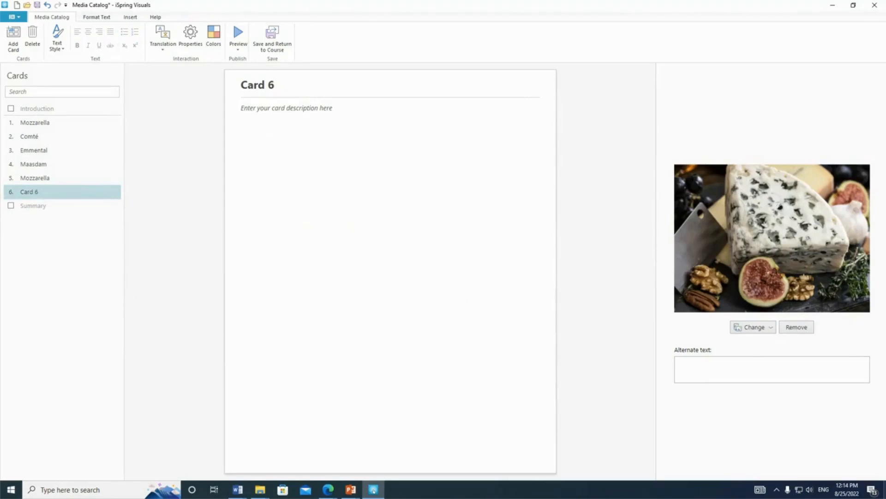
pyautogui.hotkey('alt', 'Tab')
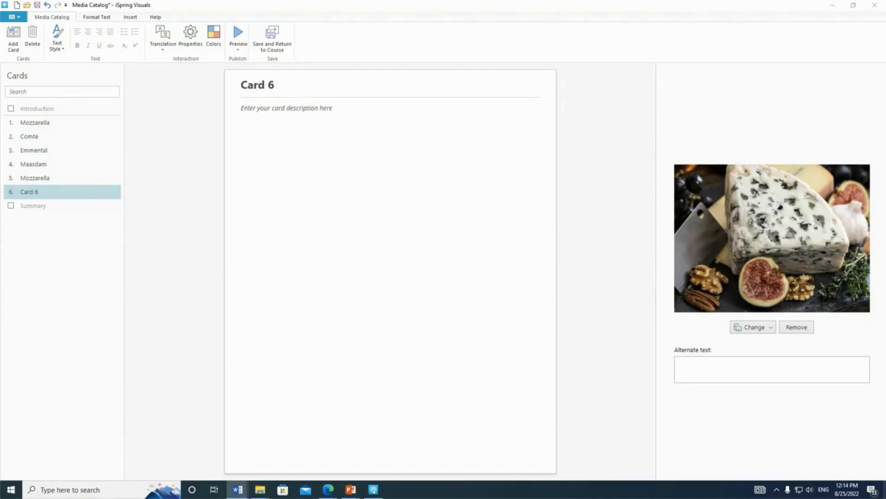
pyautogui.click(372, 168)
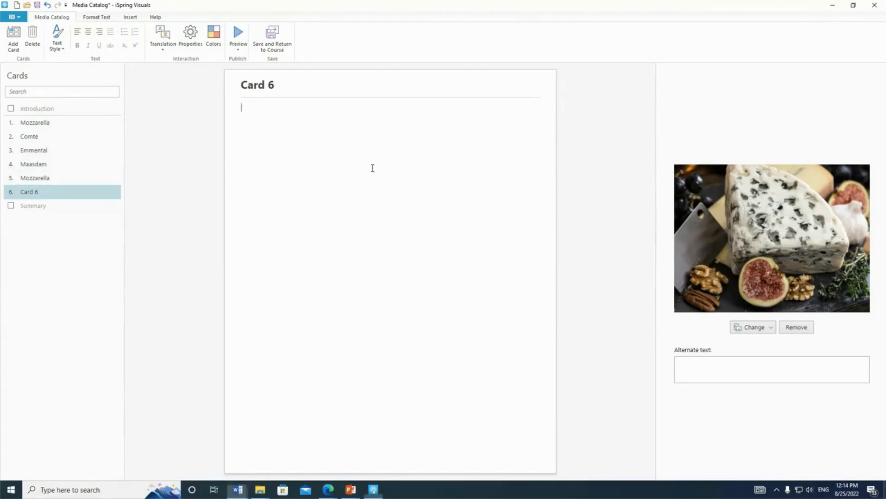
pyautogui.hotkey('ctrl', 'v')
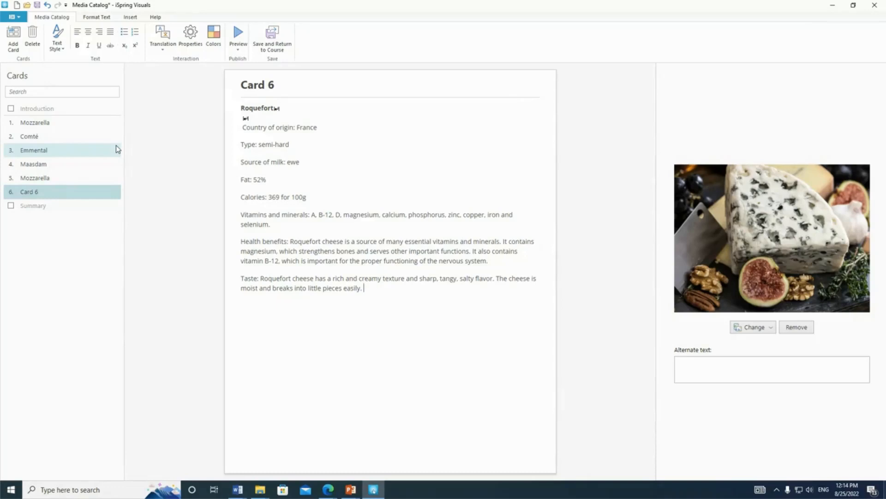
pyautogui.click(240, 49)
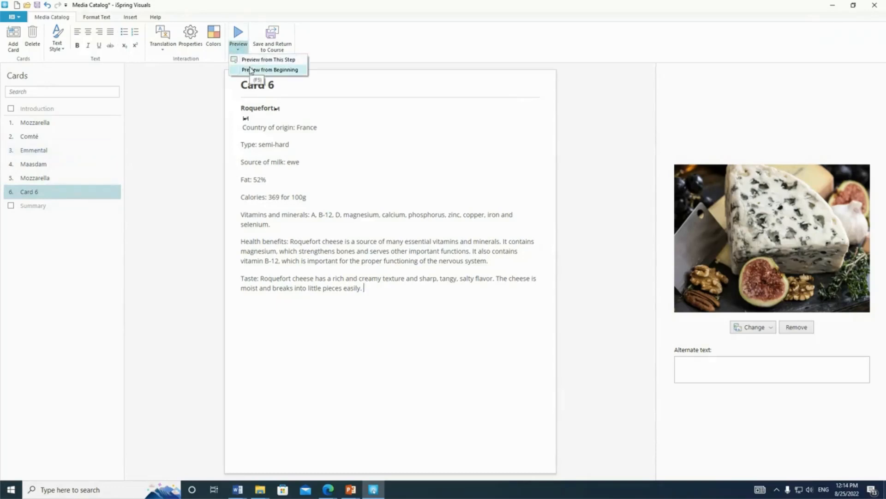
pyautogui.click(295, 224)
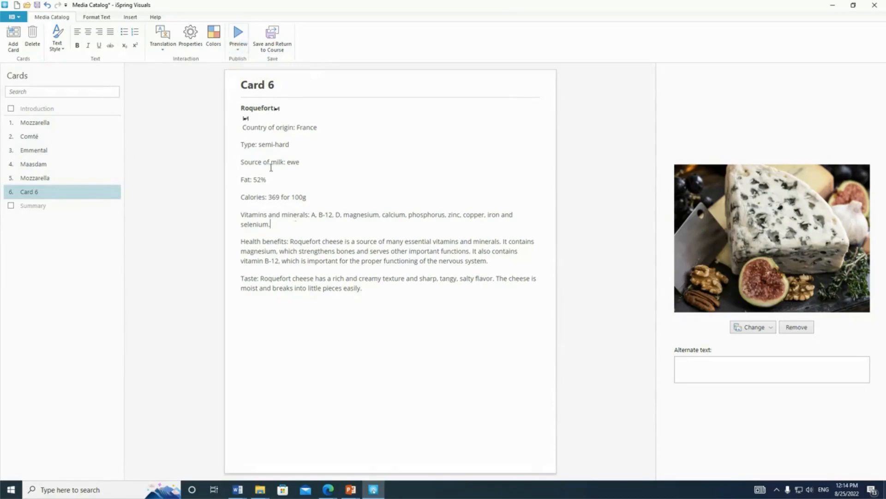
# In the interaction's properties, clear the "Media Catalog" title text and enable search.
pyautogui.click(195, 44)
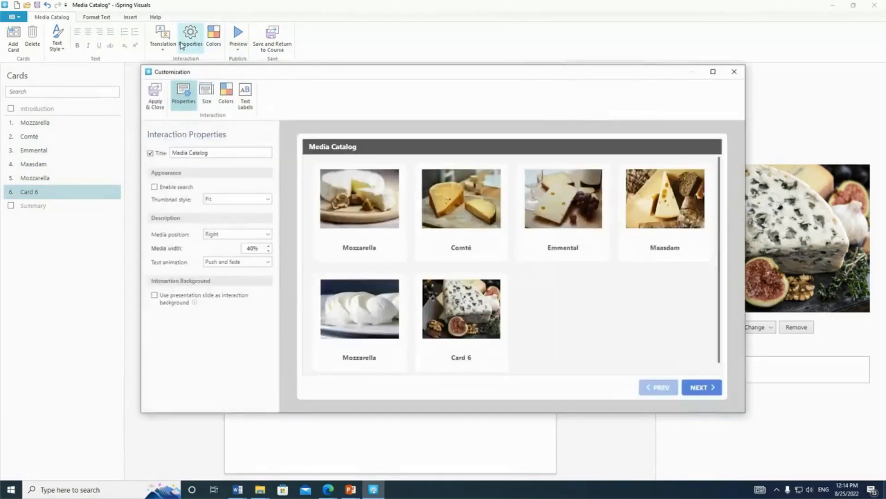
pyautogui.doubleClick(216, 154)
pyautogui.tripleClick(192, 155)
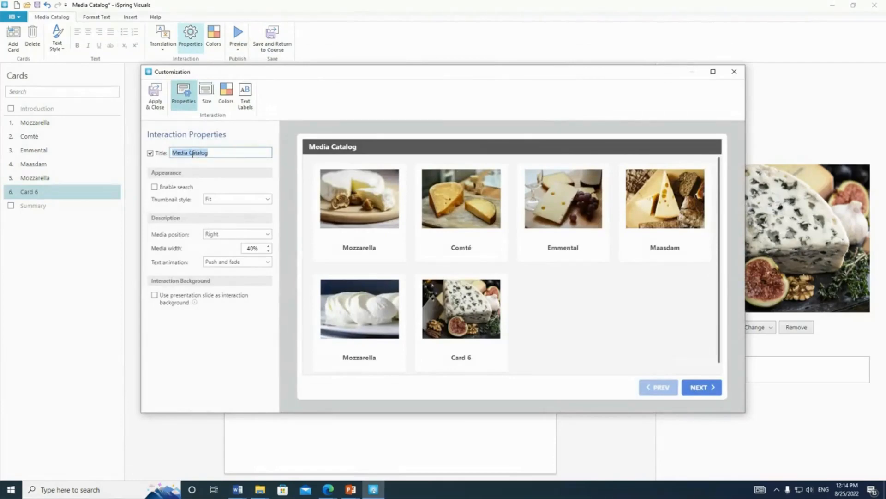
pyautogui.press('BackSpace')
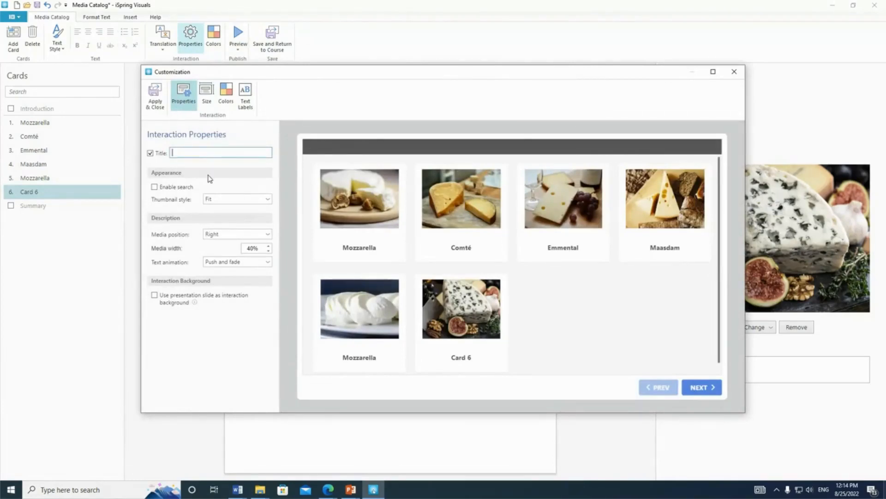
pyautogui.click(236, 200)
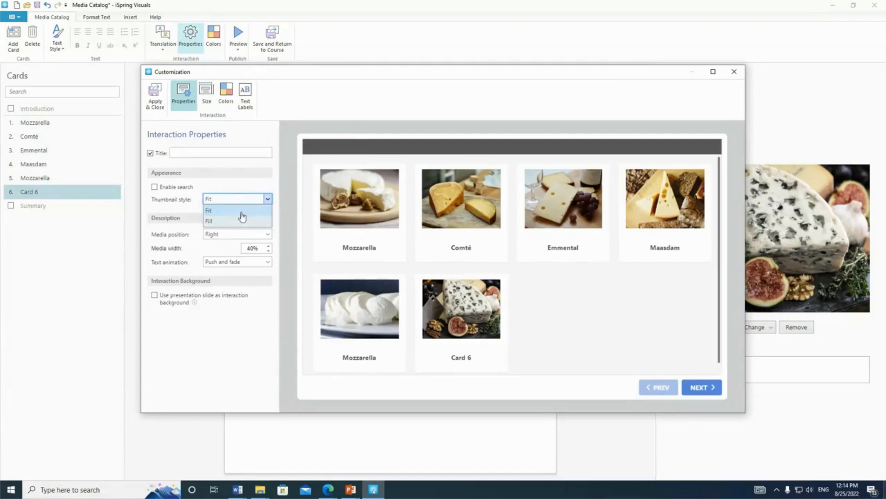
pyautogui.click(237, 186)
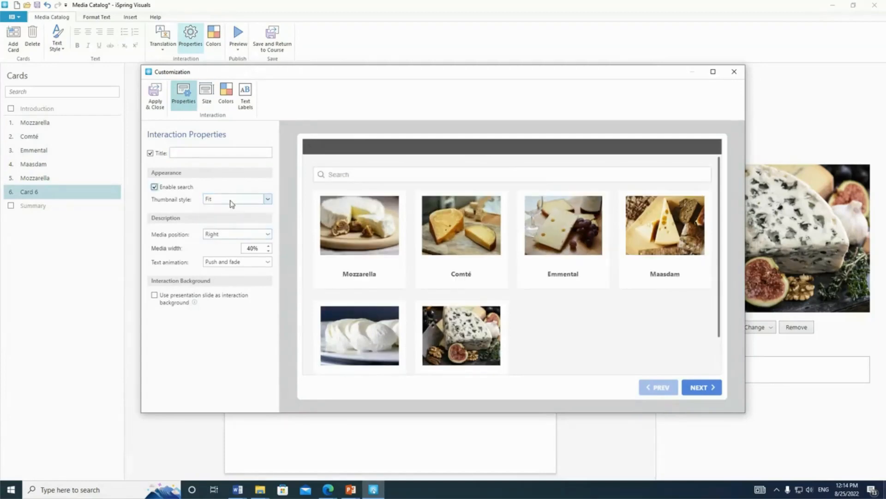
# Try the Fill thumbnail style for the catalog cards and switch back to Fit.
pyautogui.click(232, 201)
pyautogui.click(243, 221)
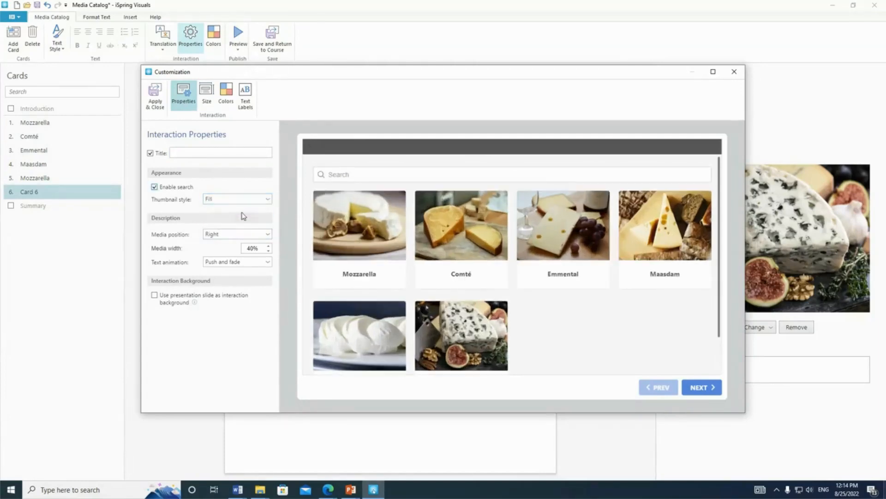
pyautogui.click(239, 199)
pyautogui.click(239, 211)
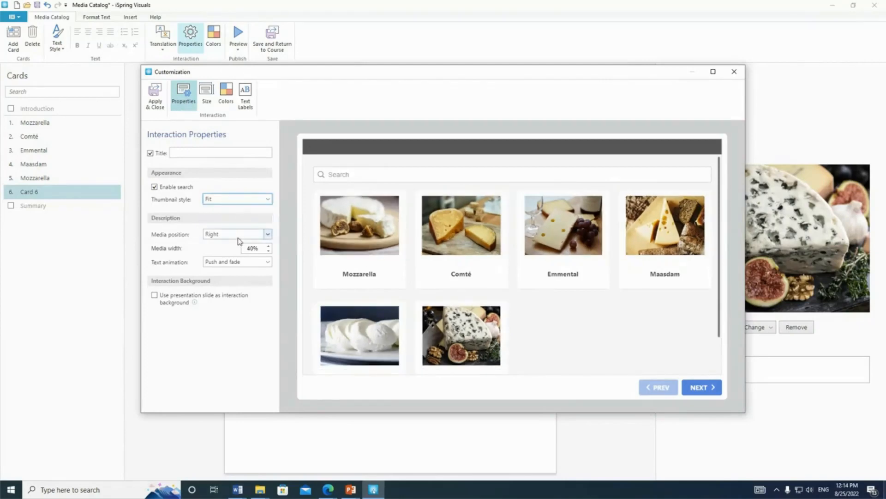
# Try placing the card media on the left of the description and return the media position to Right.
pyautogui.click(240, 234)
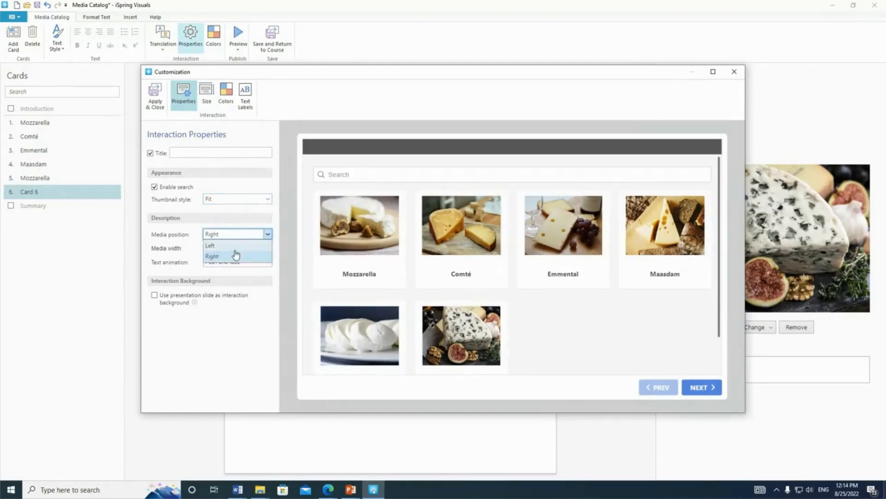
pyautogui.click(236, 255)
pyautogui.click(267, 234)
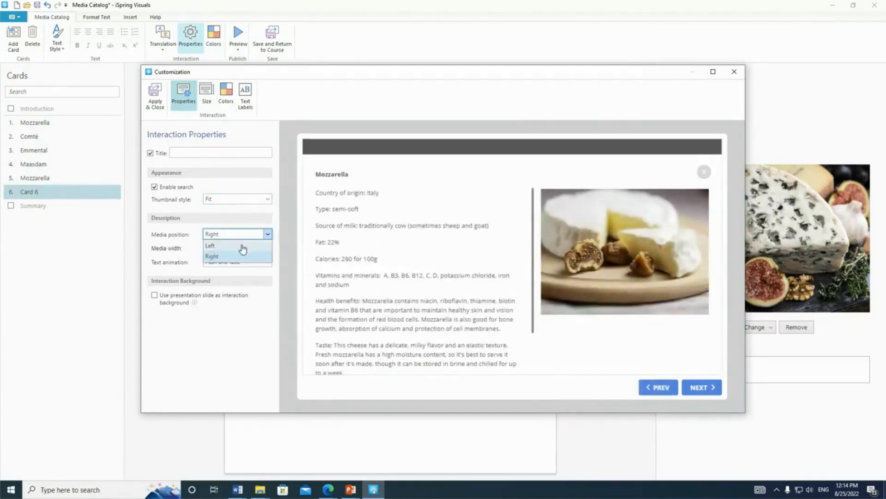
pyautogui.click(243, 246)
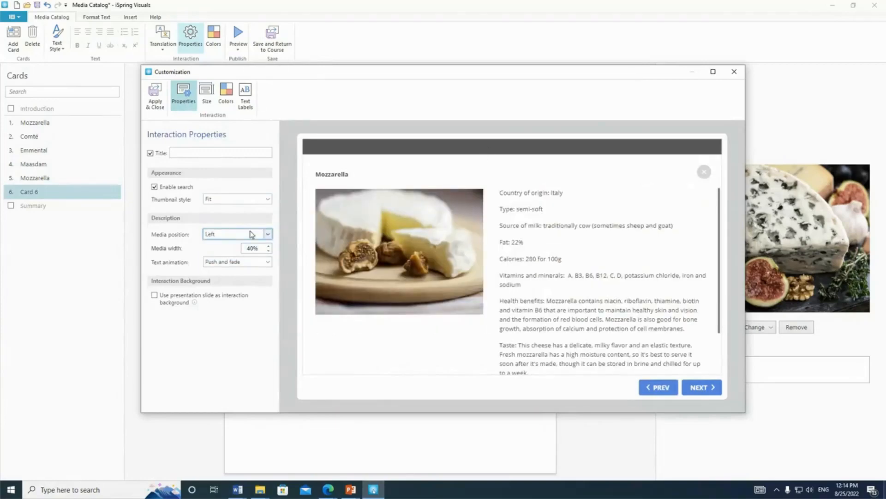
pyautogui.click(266, 234)
pyautogui.click(247, 255)
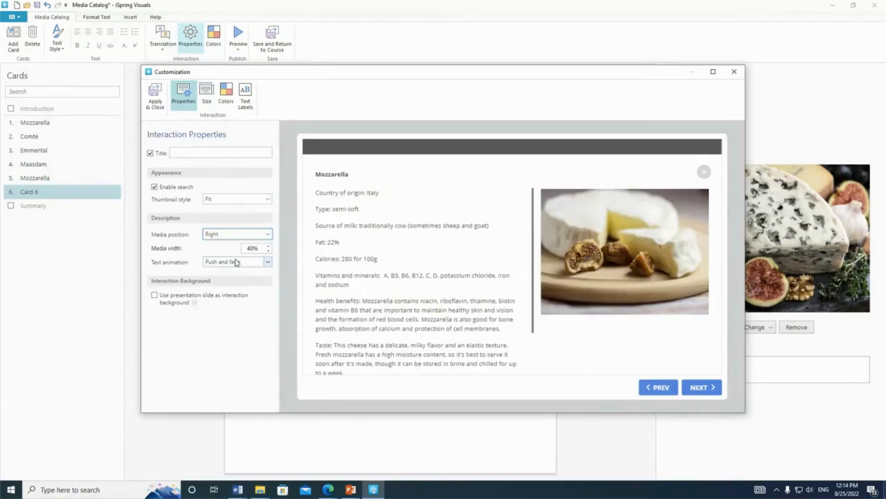
# Set the media width in the card descriptions to 45% and check the Mozzarella description in the interaction preview.
pyautogui.click(268, 250)
pyautogui.click(269, 246)
pyautogui.click(268, 246)
pyautogui.click(268, 246)
pyautogui.click(269, 246)
pyautogui.click(269, 246)
pyautogui.click(269, 246)
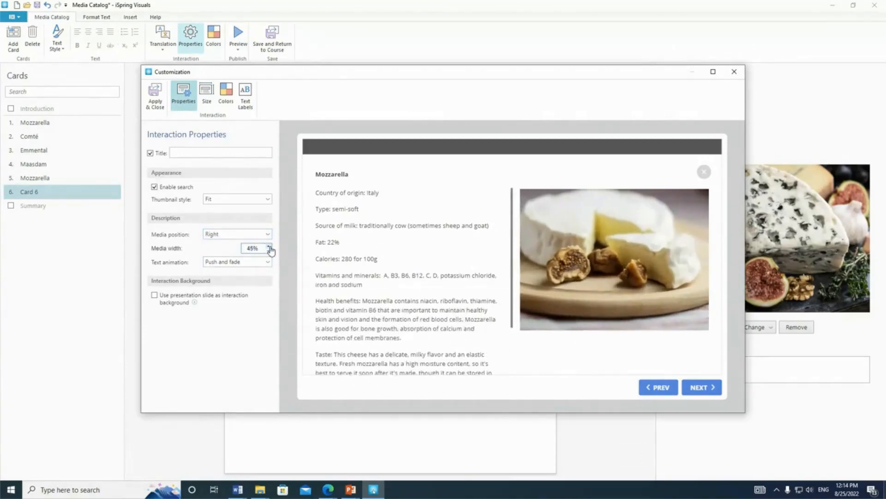
pyautogui.scroll(-2, 344, 282)
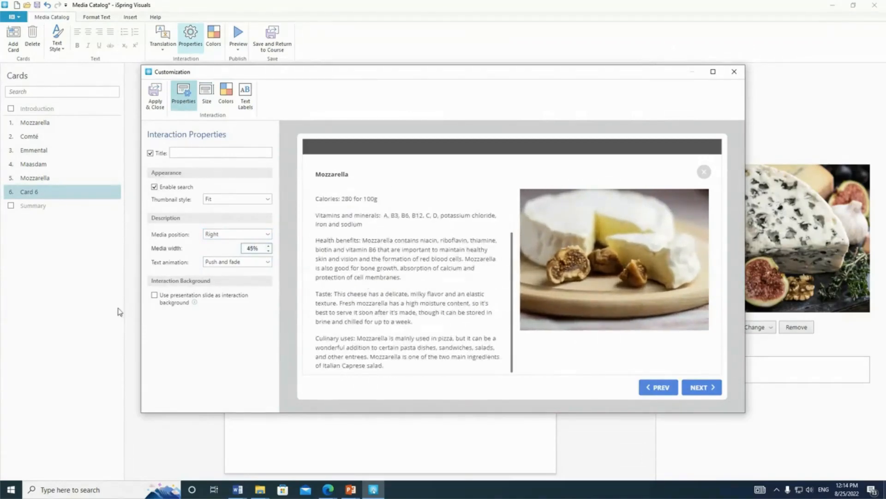
# Set the interaction's slide size to 720x540 (4:3) and check the card catalog at that size.
pyautogui.click(207, 93)
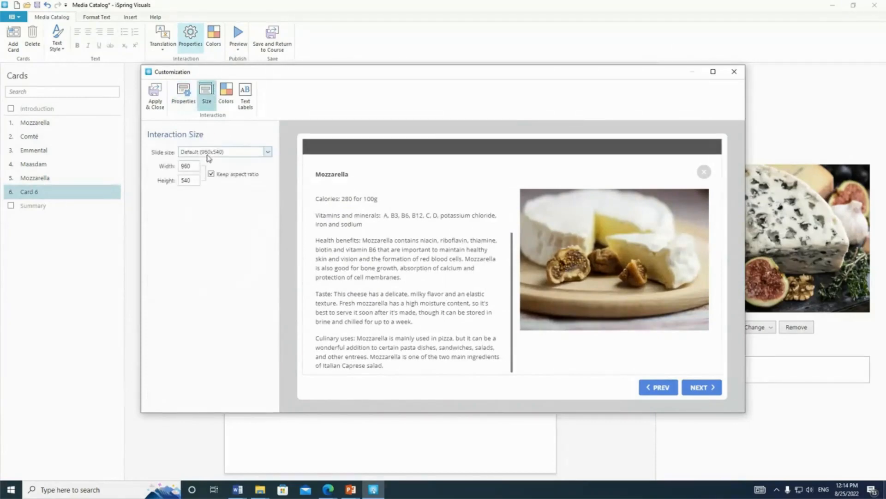
pyautogui.click(222, 151)
pyautogui.click(222, 175)
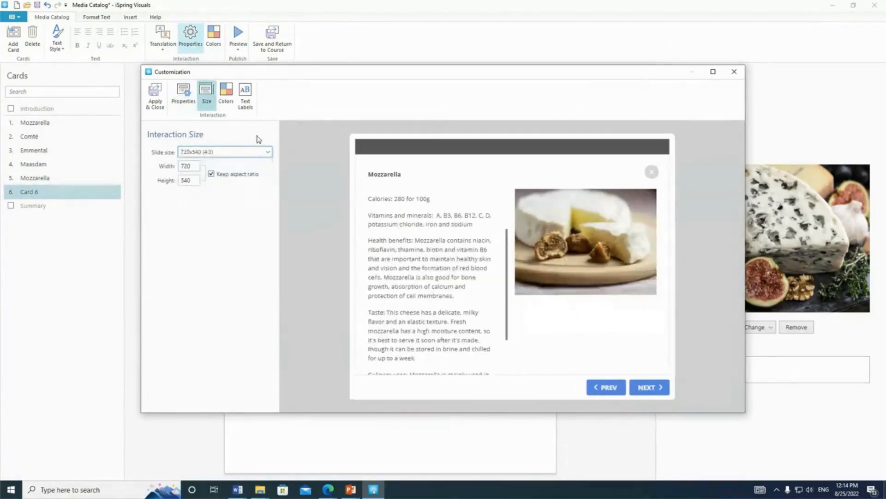
pyautogui.click(652, 172)
pyautogui.scroll(-2, 500, 265)
pyautogui.scroll(2, 500, 265)
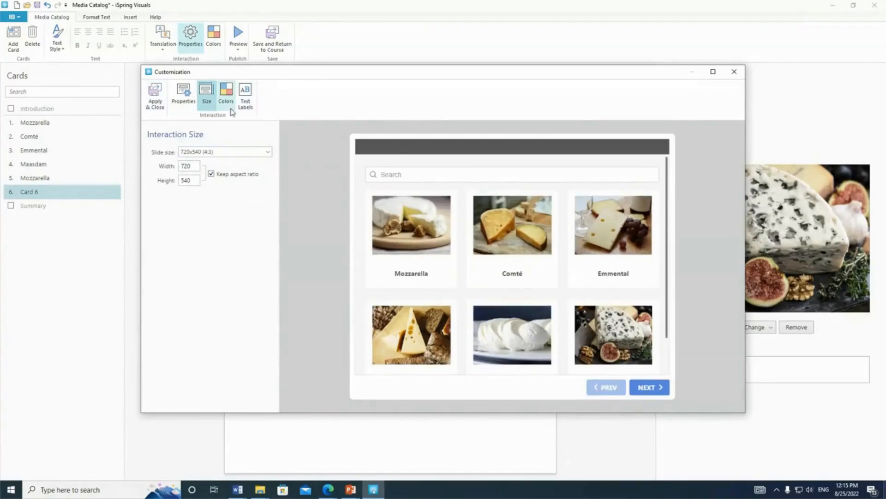
# Look through the interaction's color scheme, then apply the customization and close it.
pyautogui.click(226, 93)
pyautogui.scroll(-6, 214, 215)
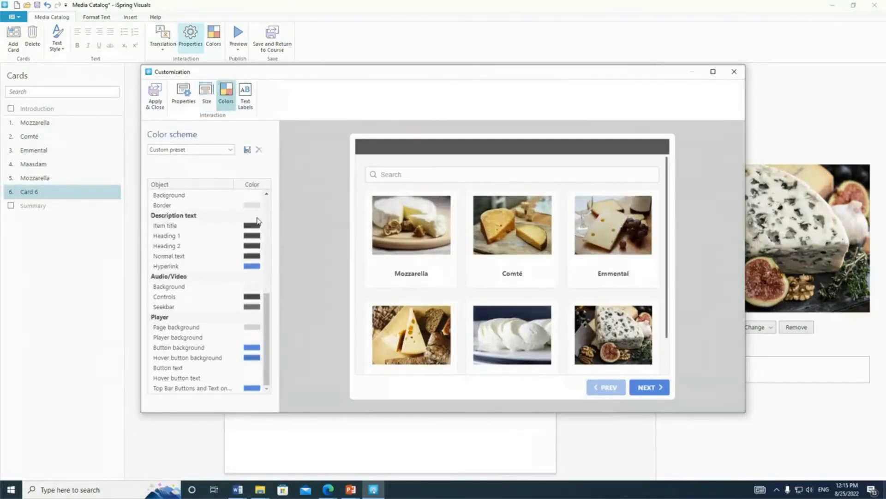
pyautogui.scroll(6, 200, 191)
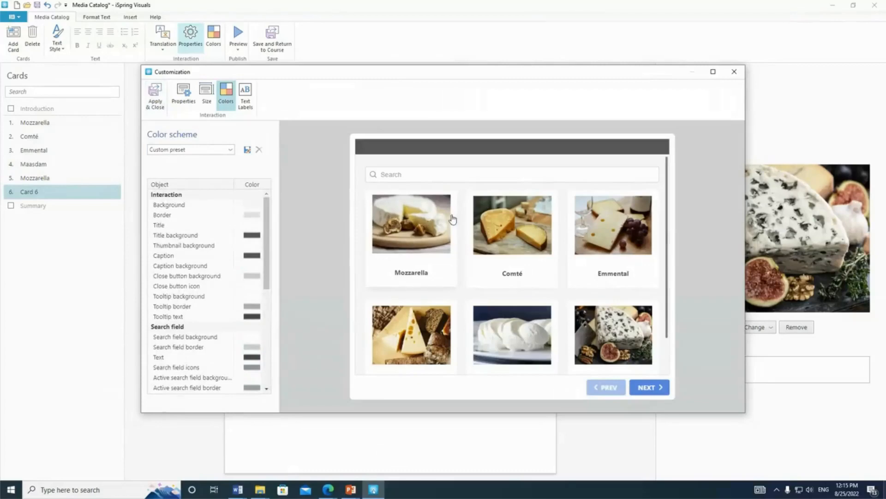
pyautogui.click(159, 92)
# Preview the catalog from the beginning in a maximized desktop view and read through the Mozzarella and Comté cards.
pyautogui.click(240, 51)
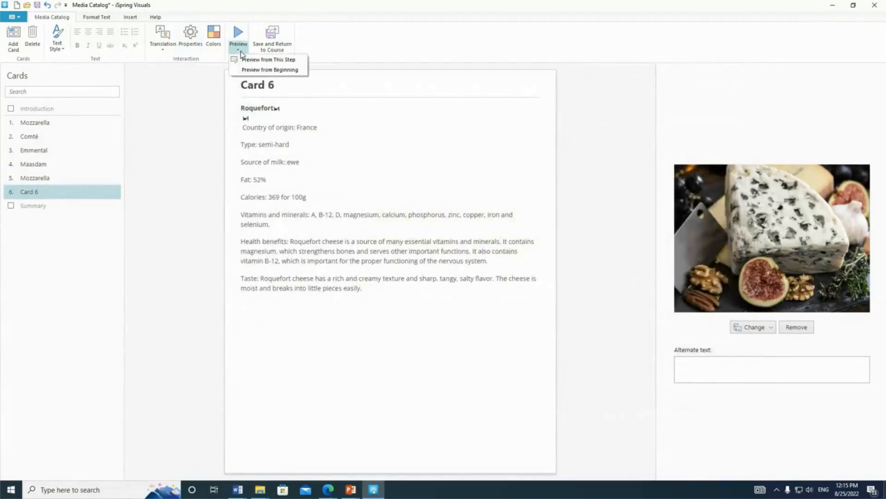
pyautogui.click(298, 71)
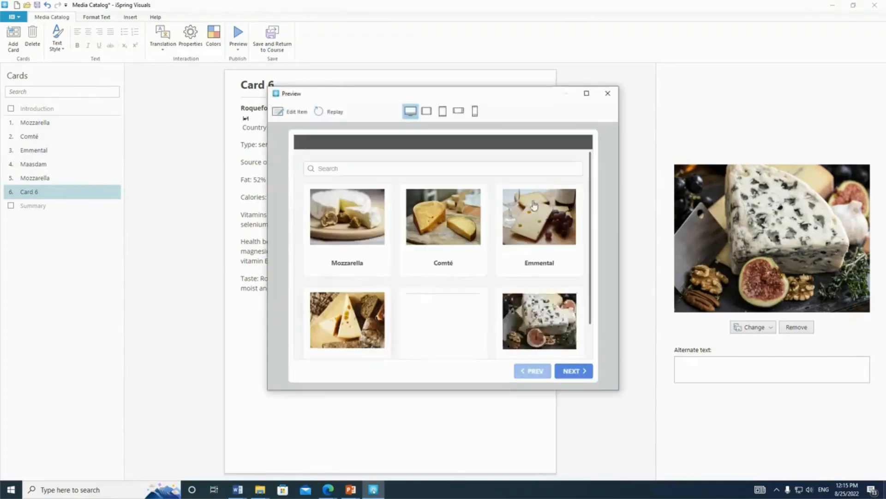
pyautogui.click(587, 93)
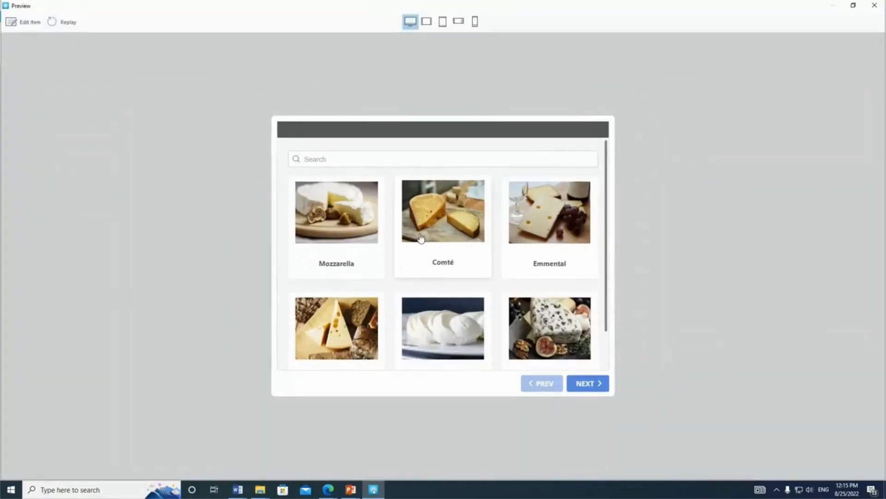
pyautogui.click(337, 228)
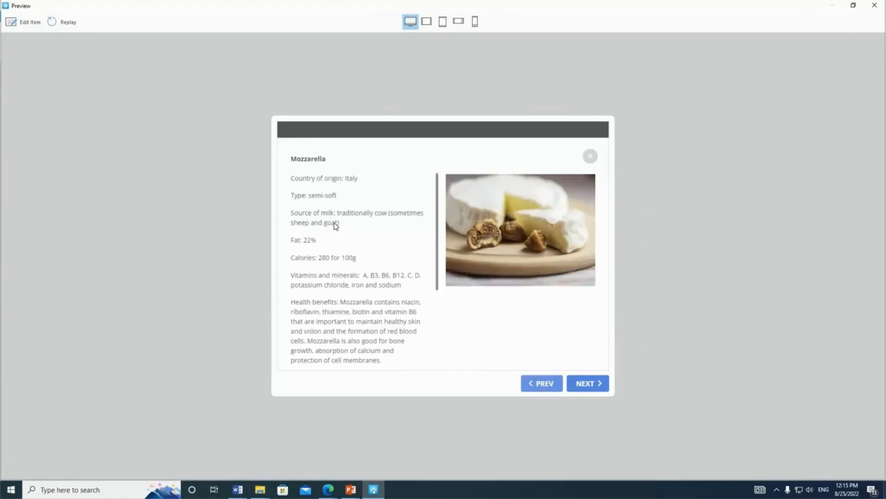
pyautogui.scroll(-5, 339, 227)
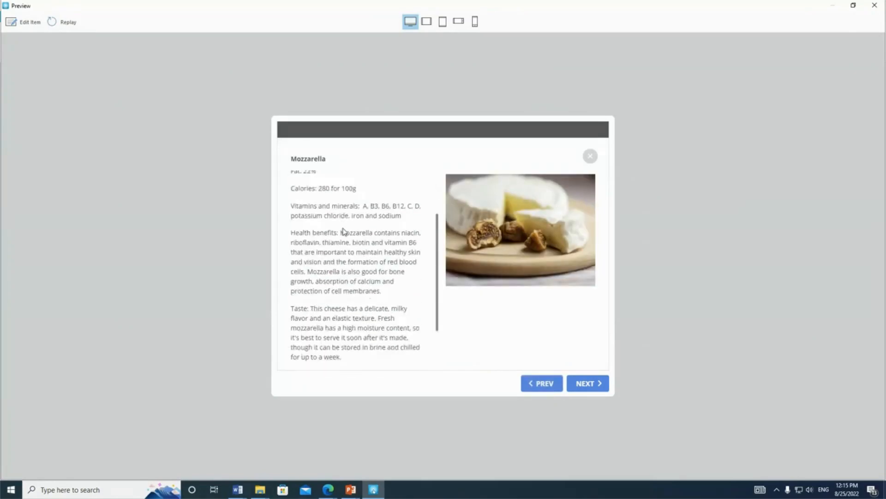
pyautogui.click(590, 156)
pyautogui.click(436, 228)
pyautogui.scroll(-5, 370, 239)
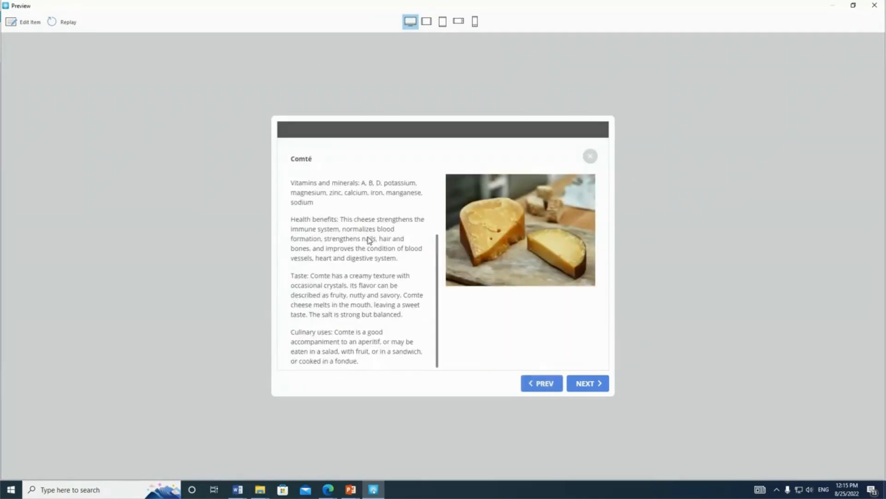
pyautogui.click(590, 156)
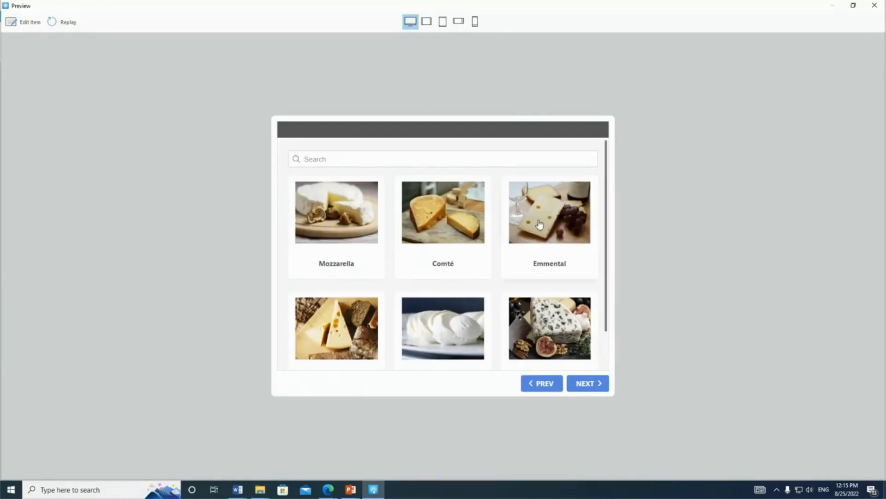
# Check the catalog in landscape and portrait tablet views, viewing the Comté and Emmental cards in portrait.
pyautogui.click(429, 26)
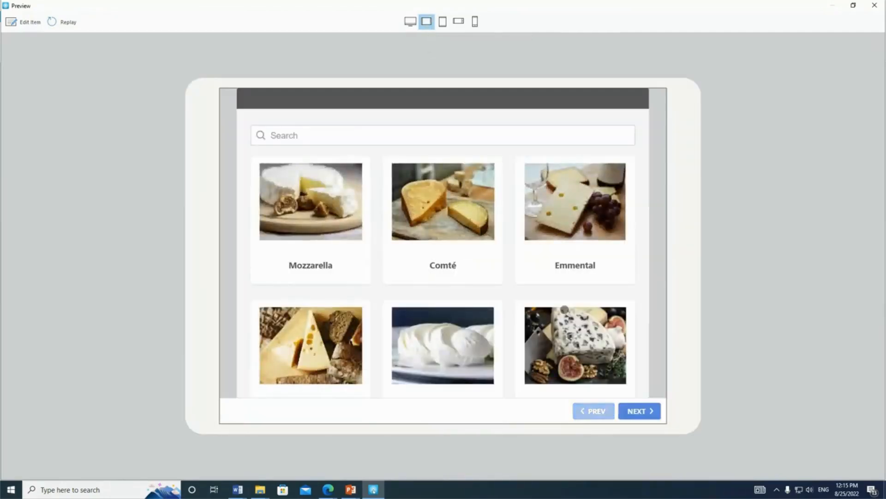
pyautogui.click(443, 24)
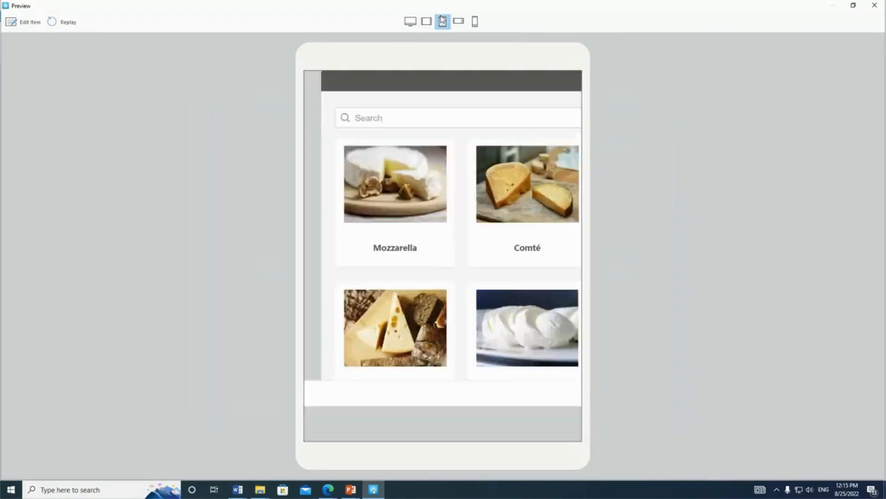
pyautogui.click(448, 220)
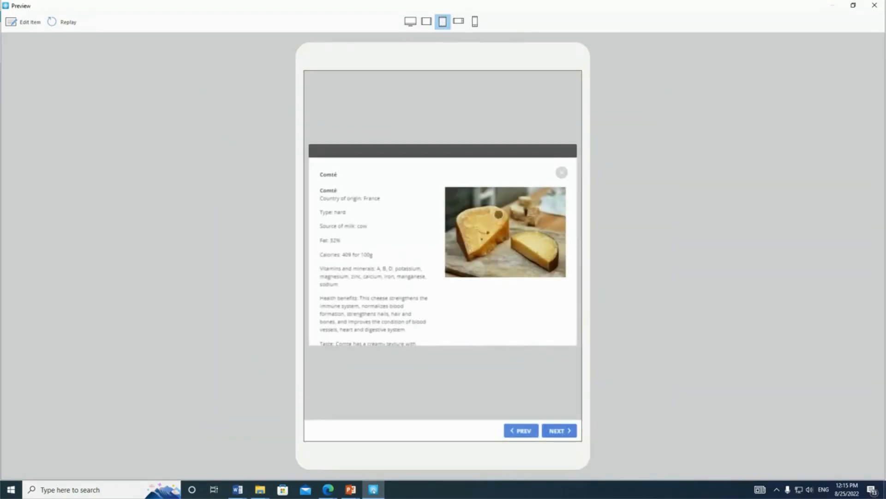
pyautogui.click(560, 173)
pyautogui.click(513, 211)
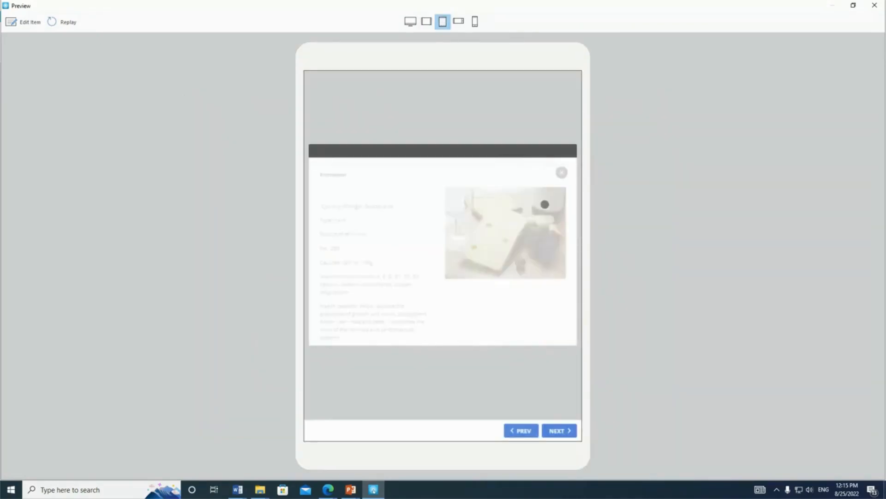
pyautogui.click(561, 172)
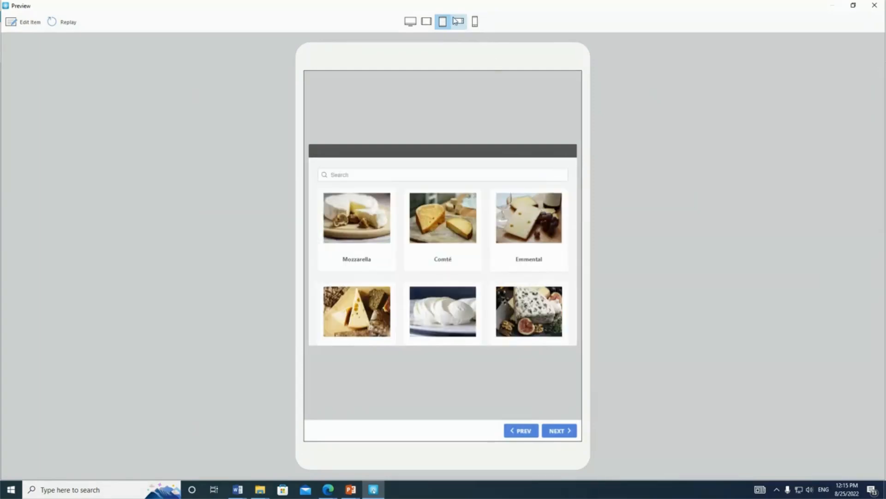
# Check the catalog in landscape phone view, paging between the Mozzarella and Comté cards and viewing the Emmental card.
pyautogui.click(459, 22)
pyautogui.scroll(-1, 531, 287)
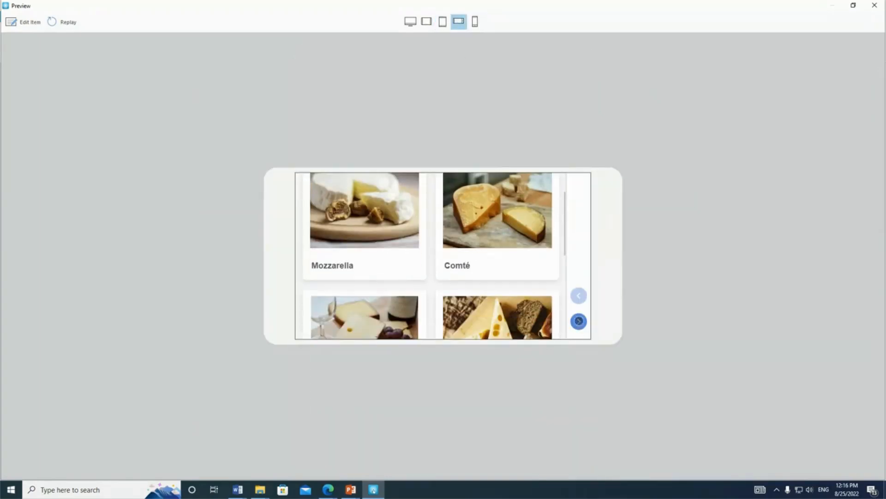
pyautogui.click(578, 321)
pyautogui.scroll(-5, 492, 245)
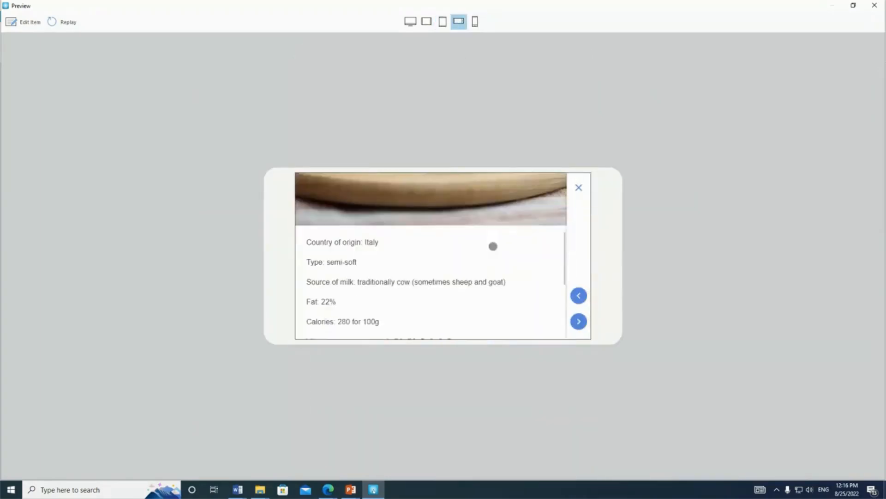
pyautogui.click(579, 320)
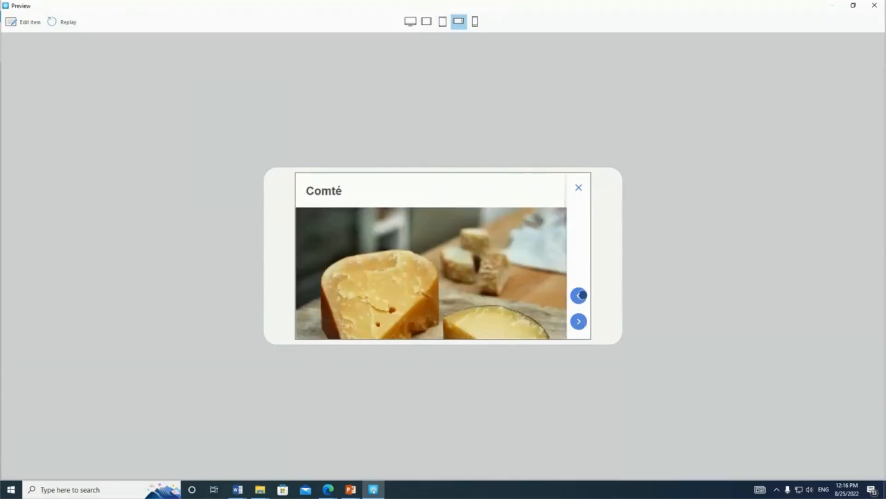
pyautogui.click(578, 296)
pyautogui.click(579, 187)
pyautogui.scroll(-4, 364, 259)
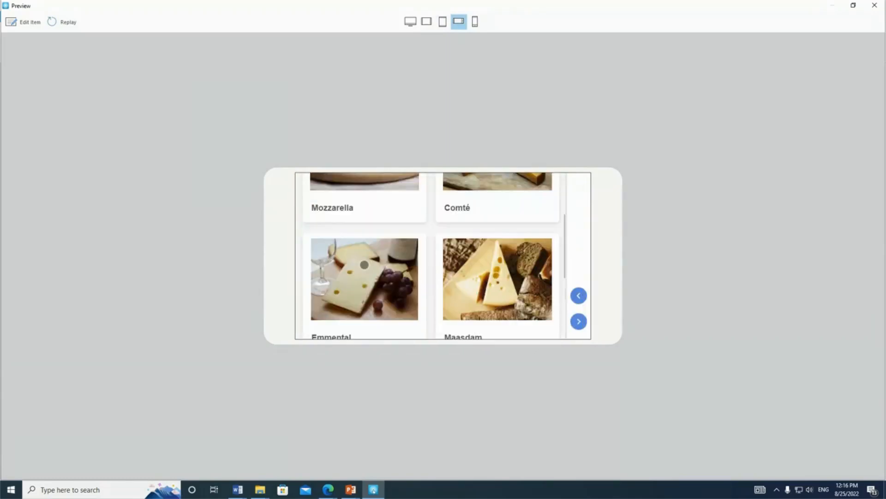
pyautogui.click(362, 213)
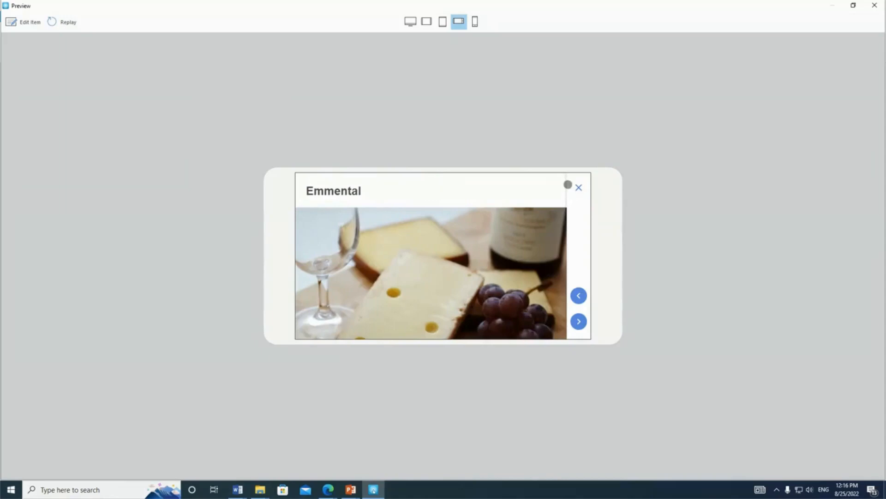
pyautogui.click(578, 187)
# Check the catalog and the Emmental card in portrait phone view, then close the preview.
pyautogui.click(475, 21)
pyautogui.scroll(-5, 437, 311)
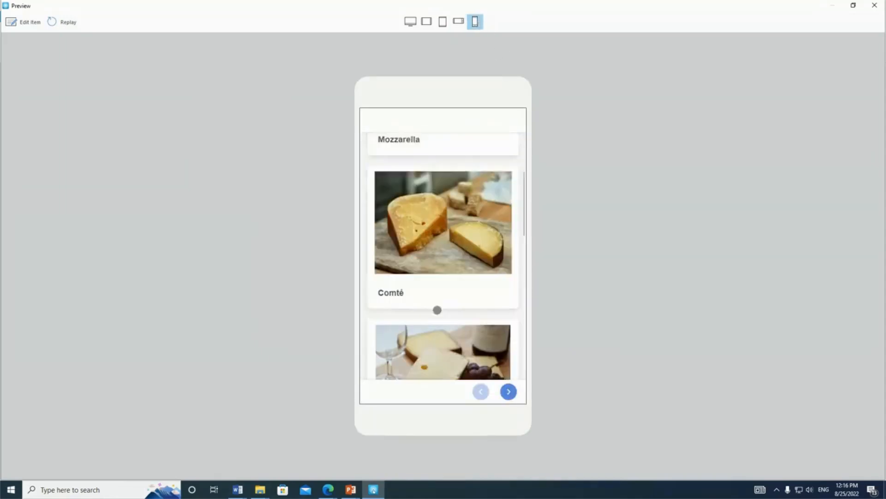
pyautogui.click(449, 247)
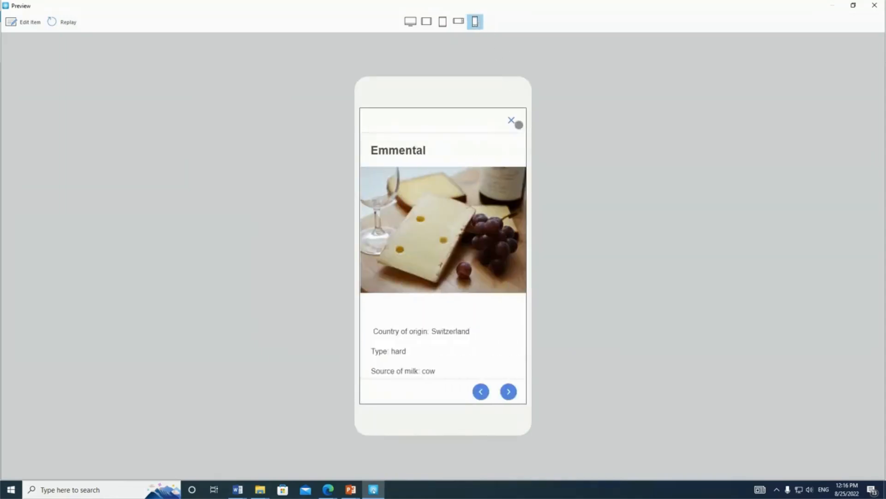
pyautogui.click(512, 121)
pyautogui.click(874, 6)
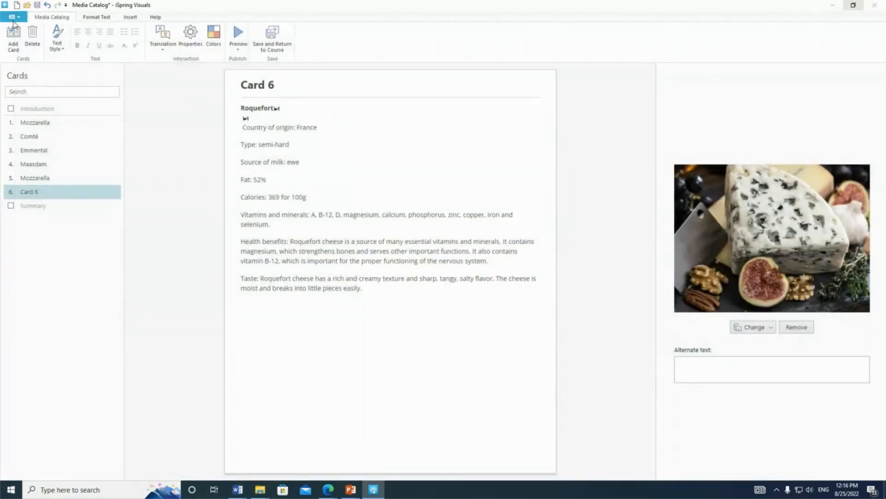
# Save the interaction back to the PowerPoint course and close the Selection and Animation panes.
pyautogui.click(290, 42)
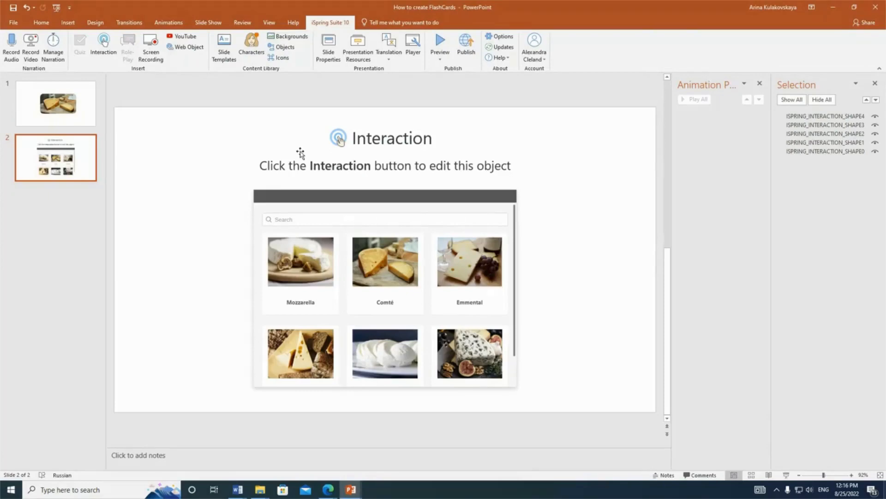
pyautogui.click(874, 83)
pyautogui.click(874, 83)
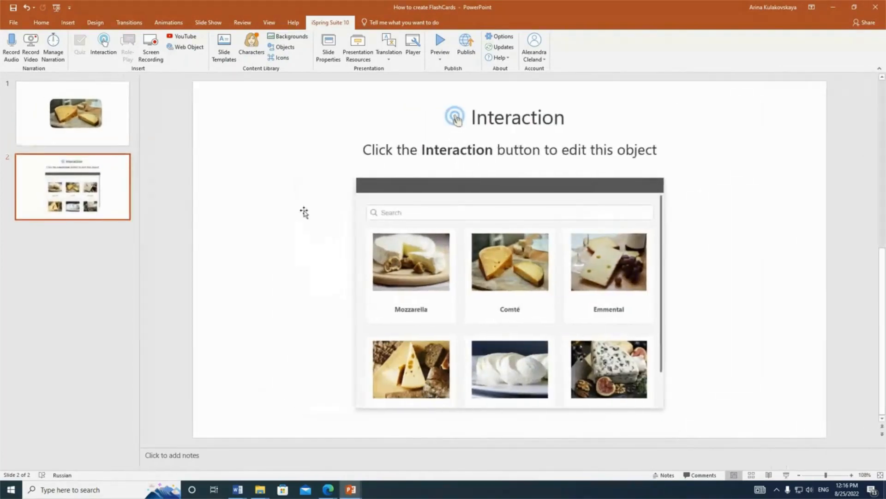
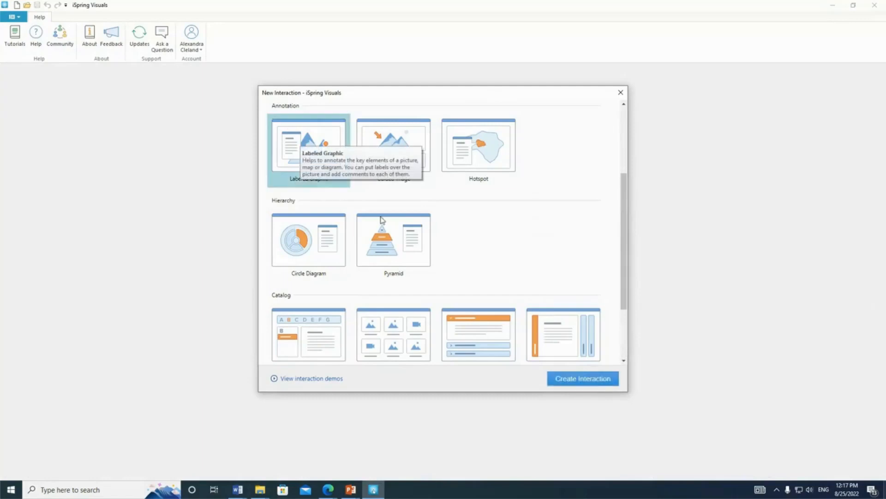
# Create a Labeled Graphic interaction and replace its sample picture with the "labeled graphic" PNG from the images folder.
pyautogui.click(603, 379)
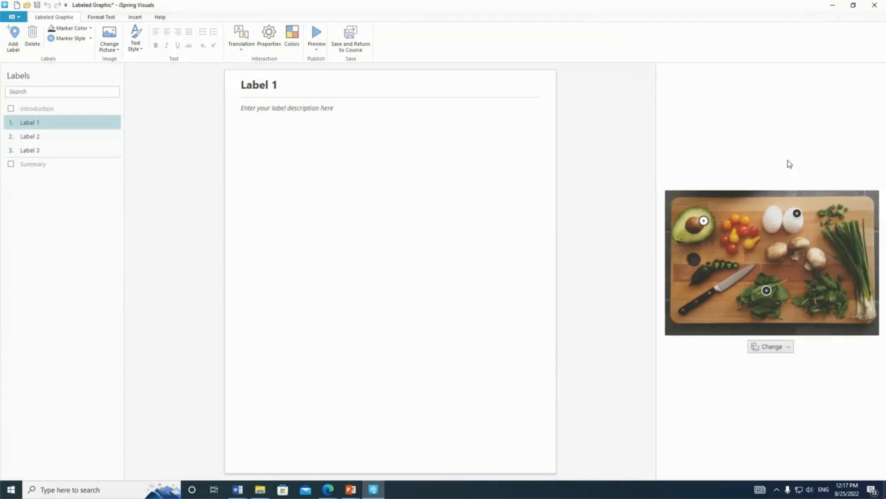
pyautogui.click(784, 351)
pyautogui.click(784, 362)
pyautogui.click(495, 145)
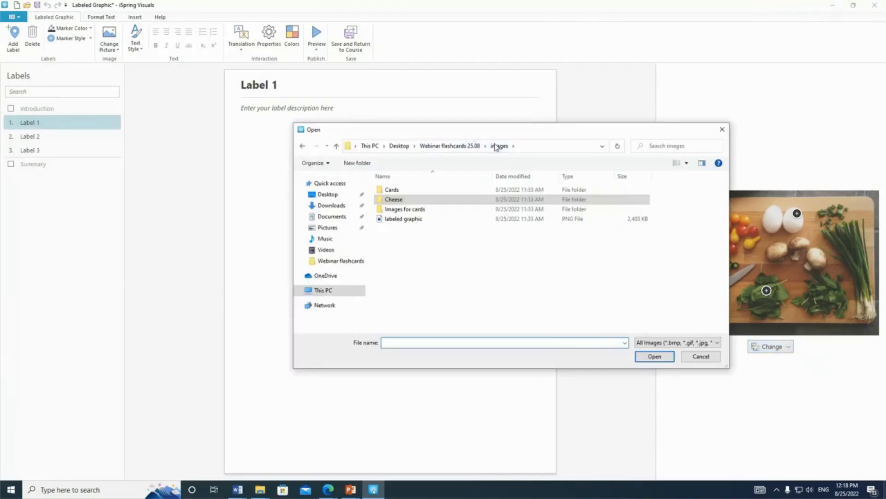
pyautogui.doubleClick(403, 219)
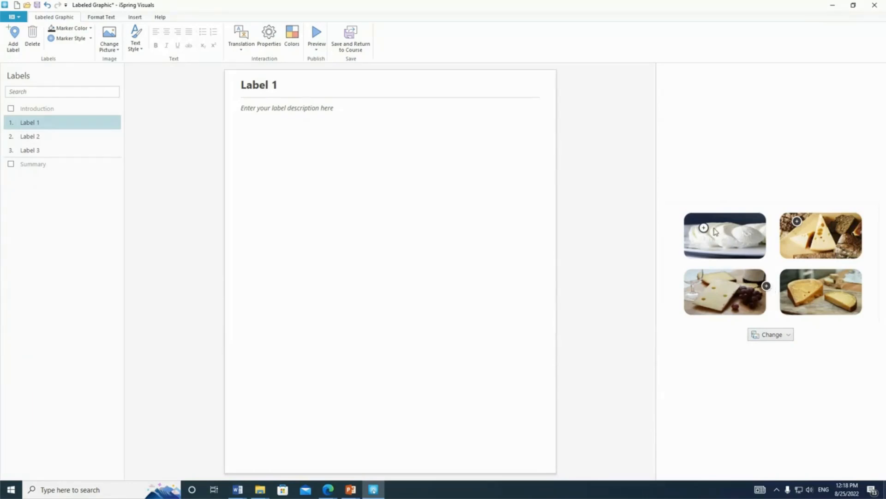
# Place the Label 2 marker on the lower-left cheese picture and adjust the Label 3 marker on the upper-right one.
pyautogui.click(767, 287)
pyautogui.moveTo(766, 287); pyautogui.dragTo(704, 280)
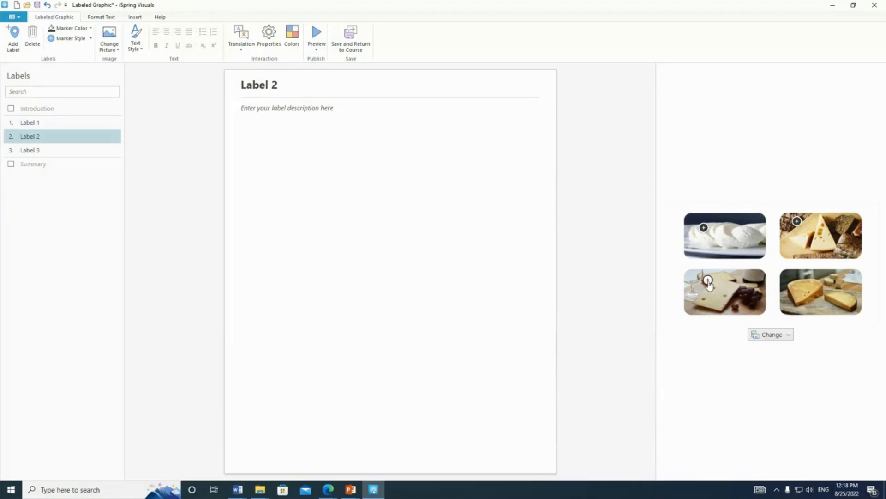
pyautogui.click(797, 223)
pyautogui.moveTo(797, 225); pyautogui.dragTo(798, 231)
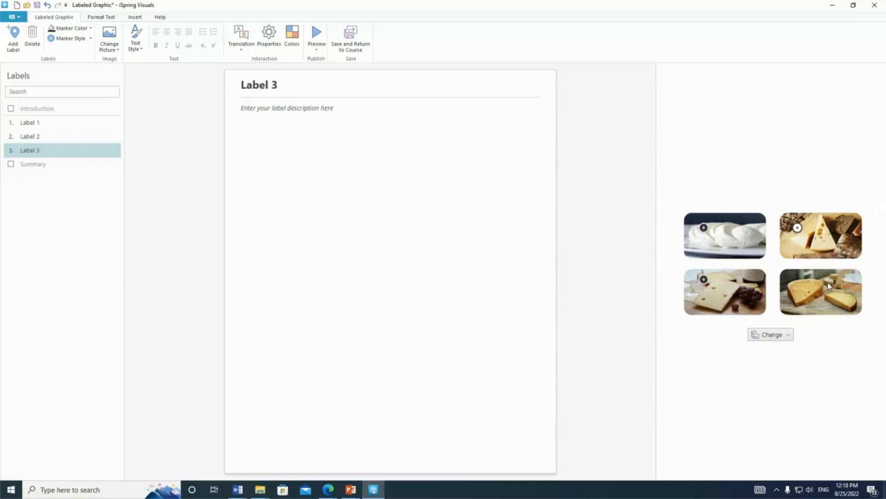
# Add a fourth label and place its marker on the lower-right cheese picture.
pyautogui.click(13, 46)
pyautogui.click(55, 164)
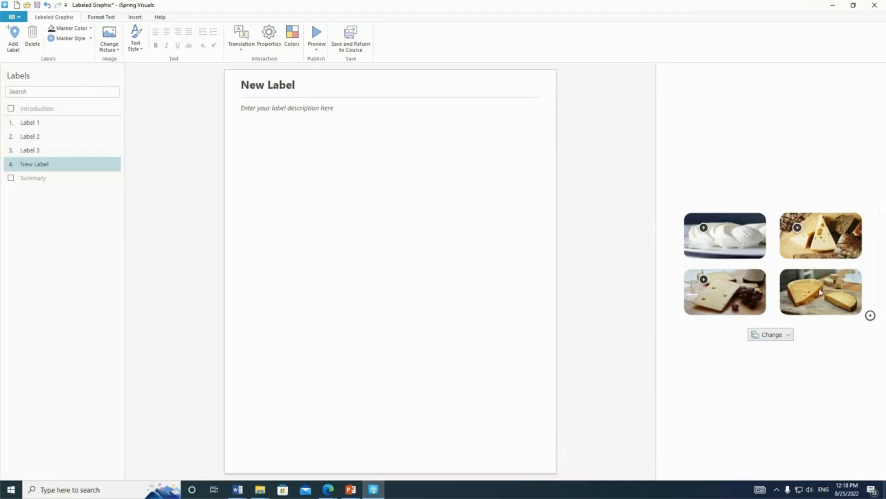
pyautogui.moveTo(870, 315); pyautogui.dragTo(803, 284)
# Fill Label 1 with the Mozzarella description copied from the Word document and make Mozzarella its title.
pyautogui.click(60, 124)
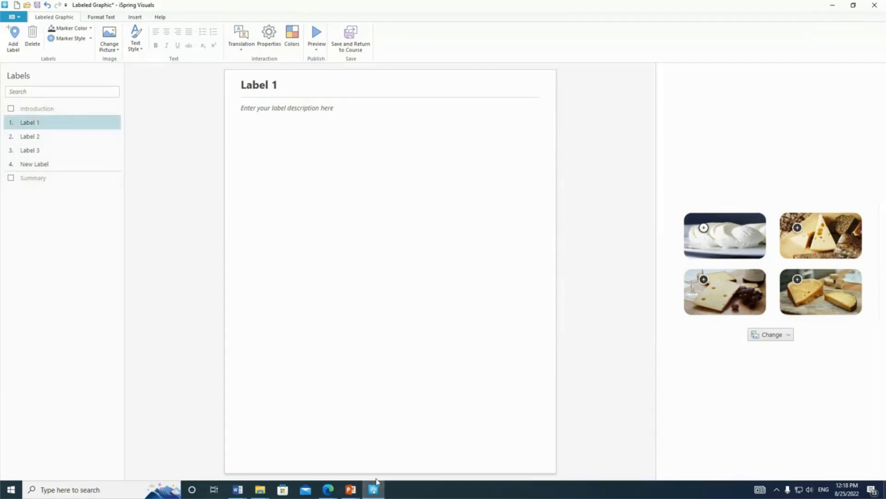
pyautogui.moveTo(376, 482)
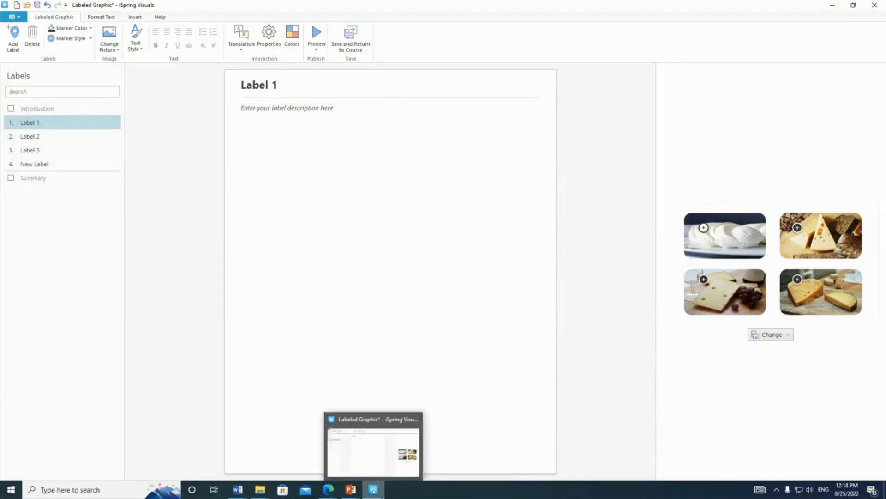
pyautogui.click(536, 384)
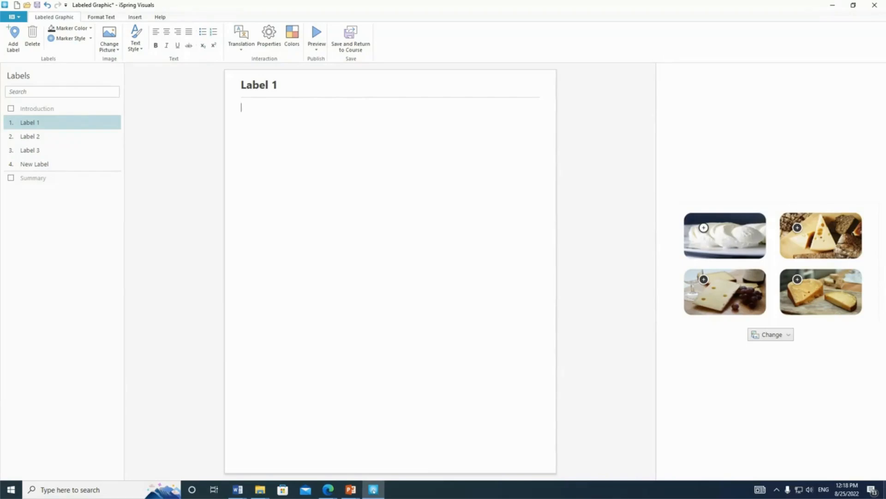
pyautogui.hotkey('alt', 'Tab')
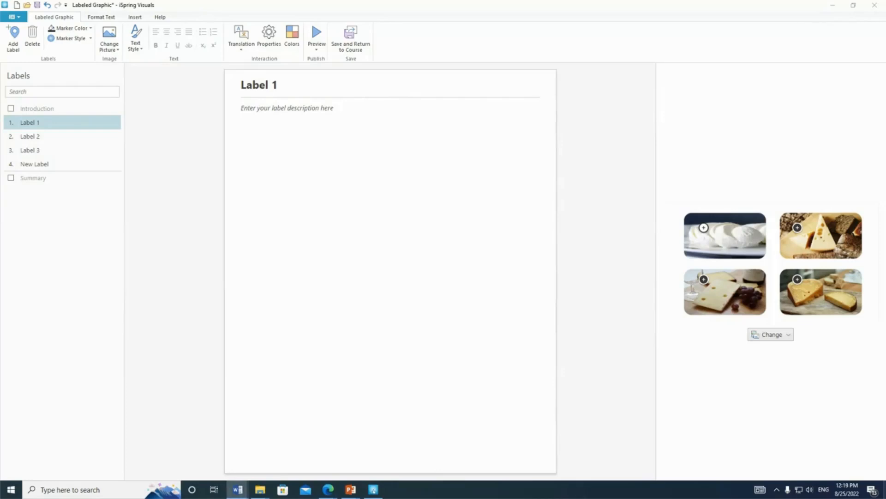
pyautogui.click(247, 130)
pyautogui.write("Mozzarella Country of origin: Italy Type: semi-soft Source of milk: traditionally cow (sometimes sheep and goat) Fat: 22% Calories: 280 for 100g Vitamins and minerals:  A, B3, B6, B12, C, D, potassium chloride, iron and sodium Health benefits: Mozzarella contains niacin, riboflavin, thiamine, biotin and vitamin B6 that are important to maintain healthy skin and vision and the formation of red blood cells. Mozzarella is also good for bone growth, absorption of calcium and protection of cell membranes. Taste: This cheese has a delicate, milky flavor and an elastic texture. Fresh mozzarella has a high moisture content, so it's best to serve it soon after it's made, though it can be stored in brine and chilled for up to a week. Culinary uses: Mozzarella is mainly used in pizza, but it can be a wonderful addition to certain pasta dishes, sandwiches, salads, and other entrees. Mozzarella is one of the two main ingredients of Italian Caprese salad.")
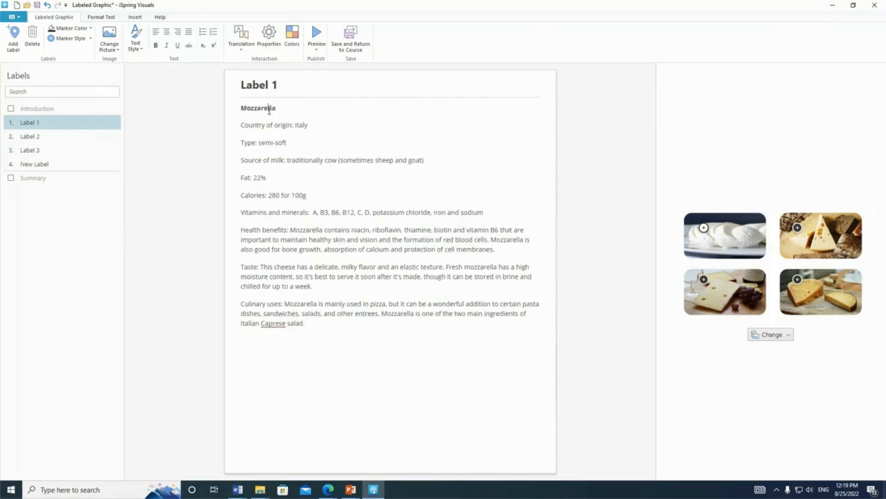
pyautogui.doubleClick(269, 109)
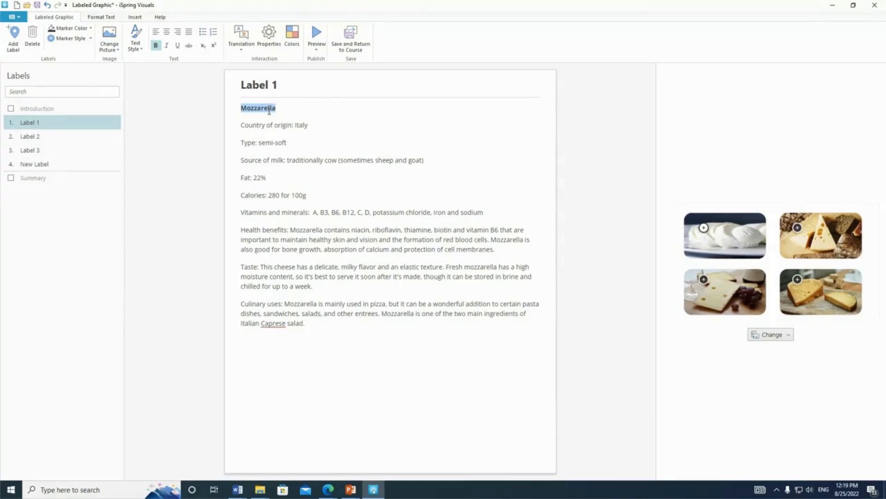
pyautogui.press('Delete')
pyautogui.click(270, 84)
pyautogui.write('Mozzarella')
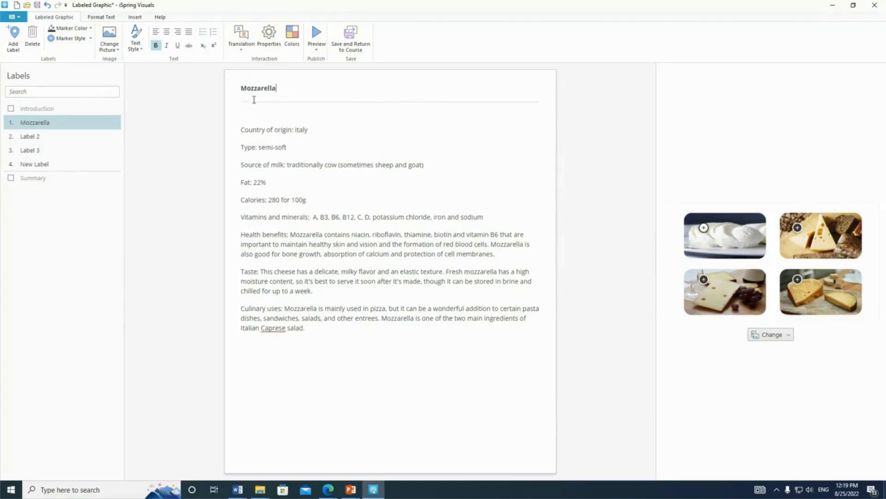
# Fill Label 2 with the Emmental description from the Word document and move the name Emmental into its title.
pyautogui.click(95, 141)
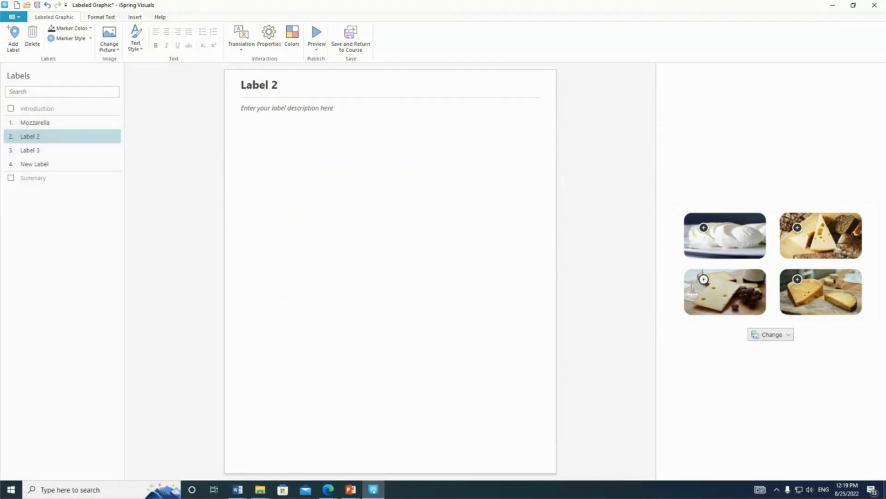
pyautogui.hotkey('alt', 'Tab')
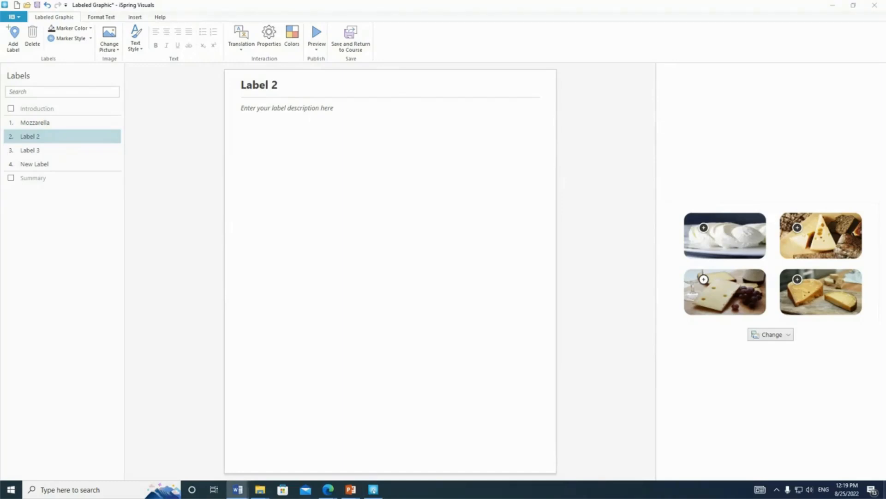
pyautogui.click(350, 125)
pyautogui.write('Emmental  Country of origin: Switzerland Type: hard Source of milk: cow Fat: 29% Calories: 369 for 100g Vitamins and minerals: A, E, D, B1, B2, B3, calcium, sodium, phosphorus, copper, magnesium Health benefits: Helps regulate the processes of growth and vision, strengthens bones, hair, nails and teeth, normalizes the work of the nervous and cardiovascular systems. Taste: The aroma is sweet with tones of fresh-cut hay. The cheese has a very fruity flavour with a slight bite at the finish. The holes are walnut-sized. Culinary uses: Emmental melts beautifully, so it is often used for cheese fondue, soups, gratins, casseroles, cheese pizza and more. It is also an excellent dessert cheese and pairs well with many fruits and nuts.')
pyautogui.doubleClick(258, 108)
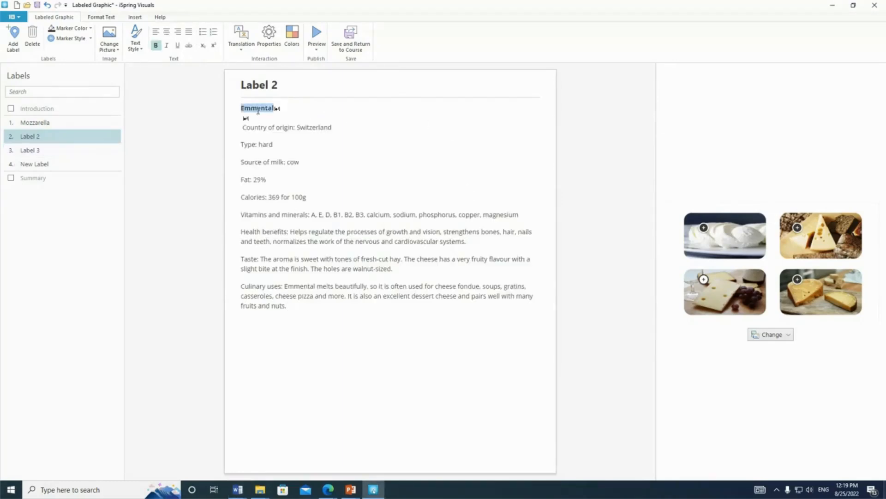
pyautogui.hotkey('ctrl', 'x')
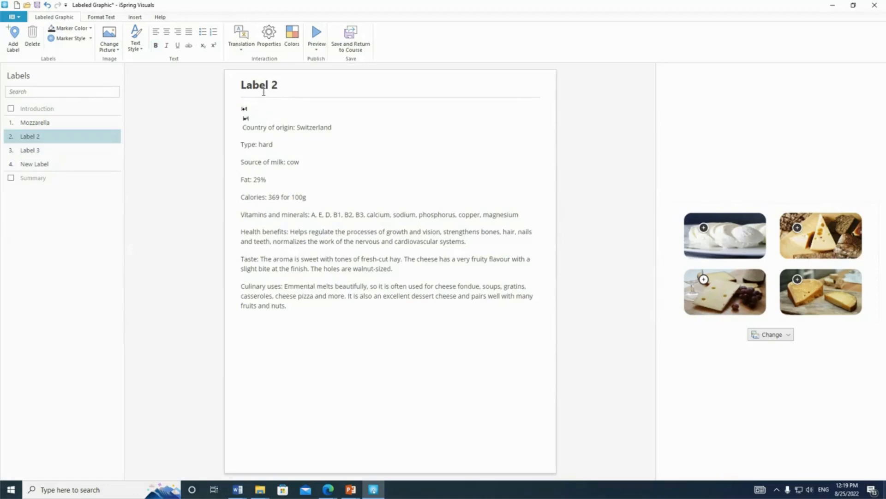
pyautogui.tripleClick(263, 91)
pyautogui.hotkey('ctrl', 'v')
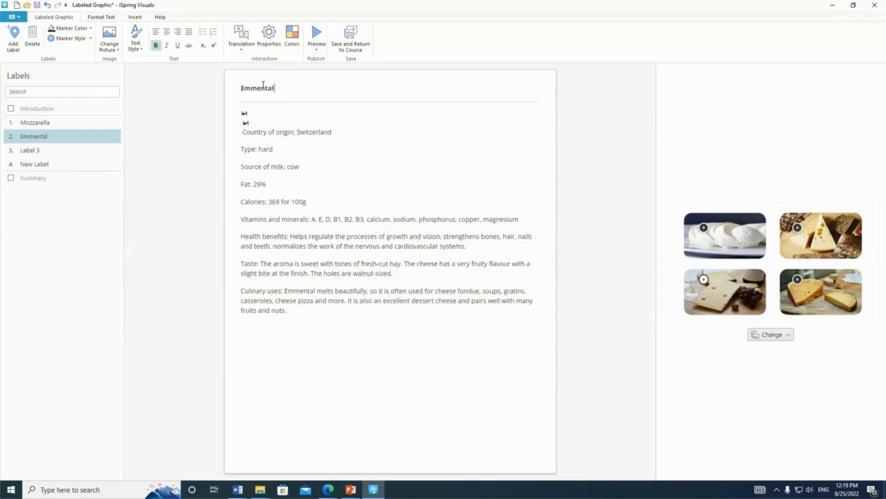
# Fill Label 3 with the Maasdam description from the Word document and move the name Maasdam into its title.
pyautogui.click(32, 151)
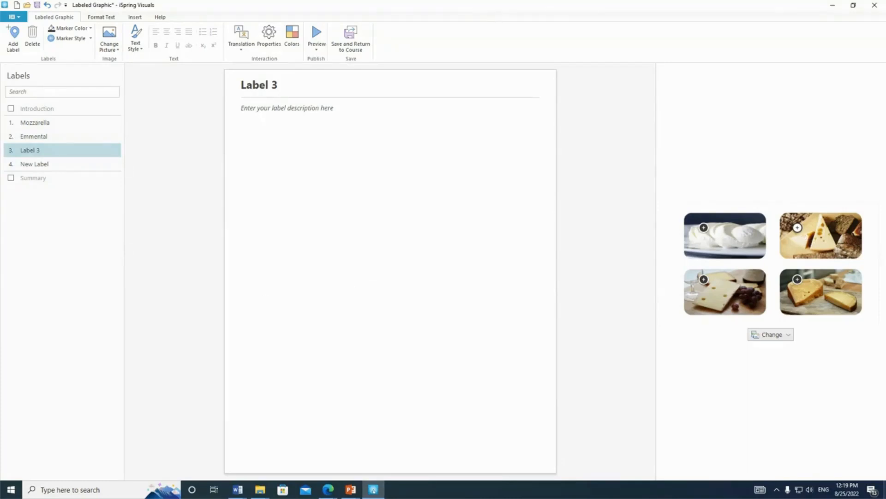
pyautogui.hotkey('alt', 'Tab')
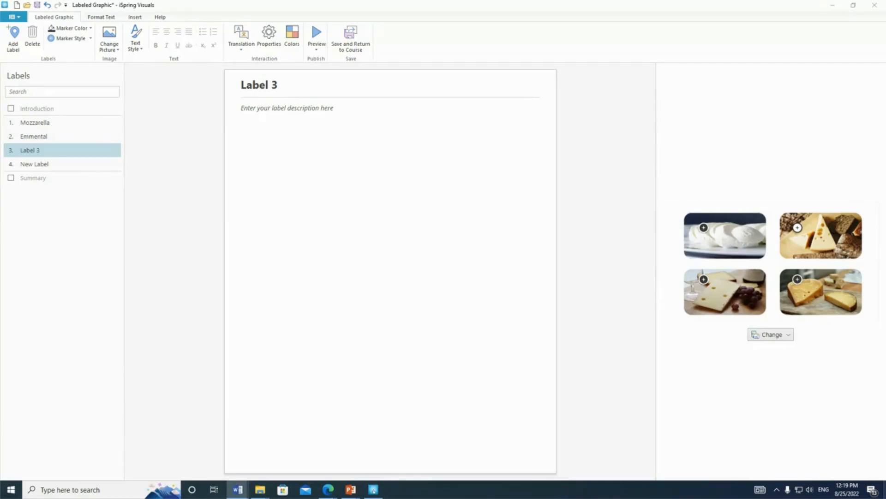
pyautogui.click(318, 122)
pyautogui.hotkey('ctrl', 'v')
pyautogui.click(256, 109)
pyautogui.doubleClick(256, 109)
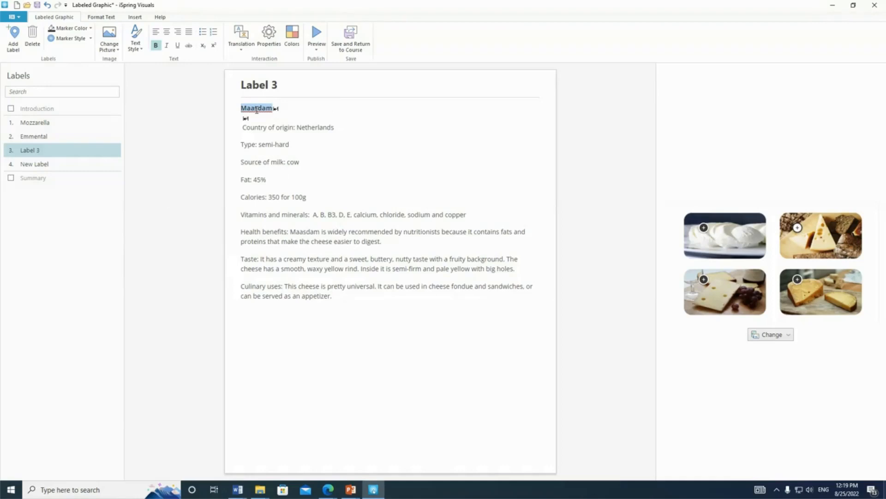
pyautogui.hotkey('ctrl', 'x')
pyautogui.click(260, 85)
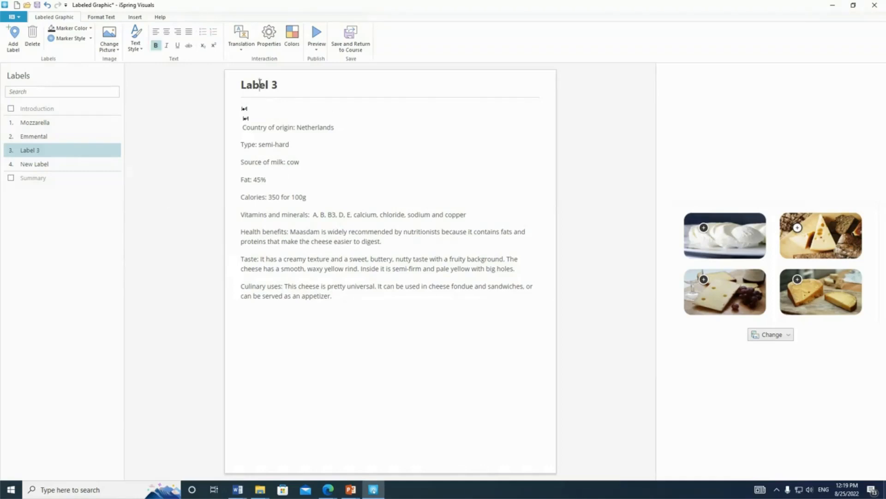
pyautogui.hotkey('ctrl', 'a')
pyautogui.hotkey('ctrl', 'v')
# Fill the fourth label with the Comté description from the Word document and move the name Comté into its title.
pyautogui.click(40, 164)
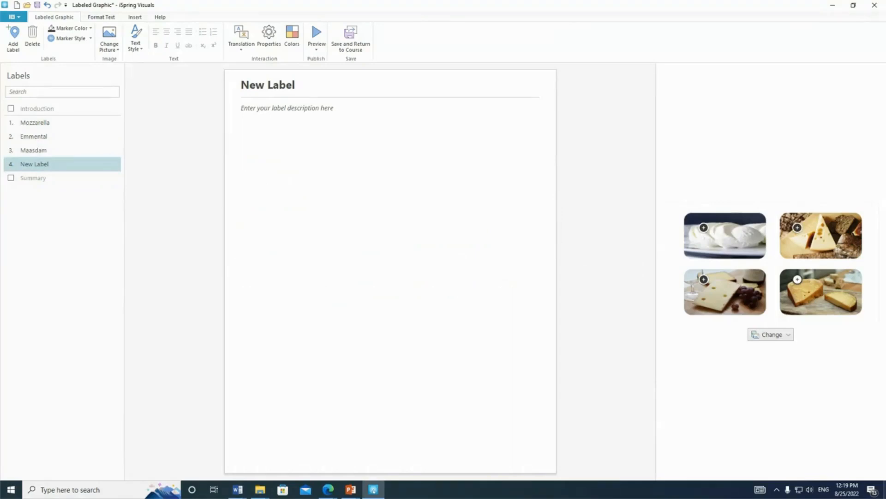
pyautogui.hotkey('alt', 'Tab')
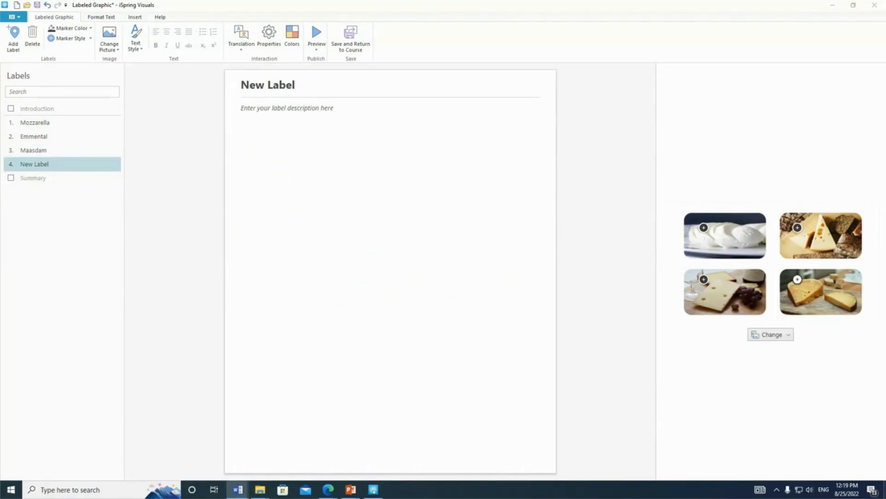
pyautogui.click(359, 133)
pyautogui.hotkey('ctrl', 'v')
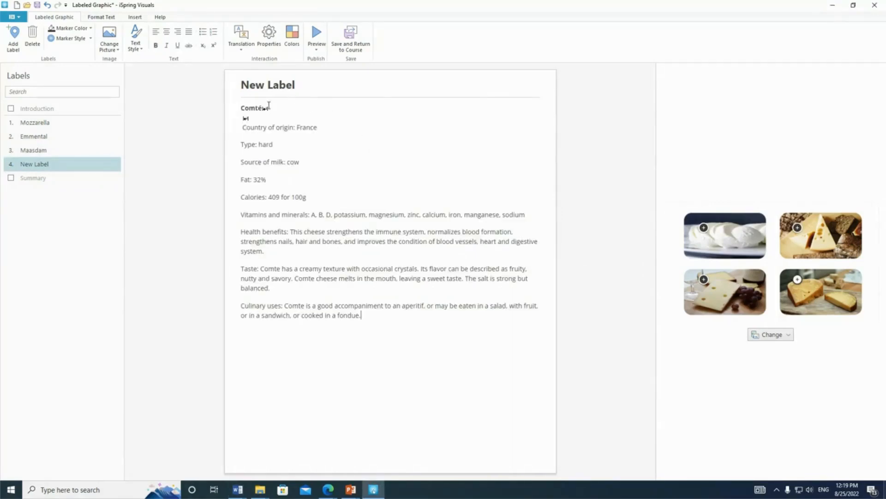
pyautogui.doubleClick(253, 108)
pyautogui.hotkey('ctrl', 'x')
pyautogui.tripleClick(277, 84)
pyautogui.hotkey('ctrl', 'v')
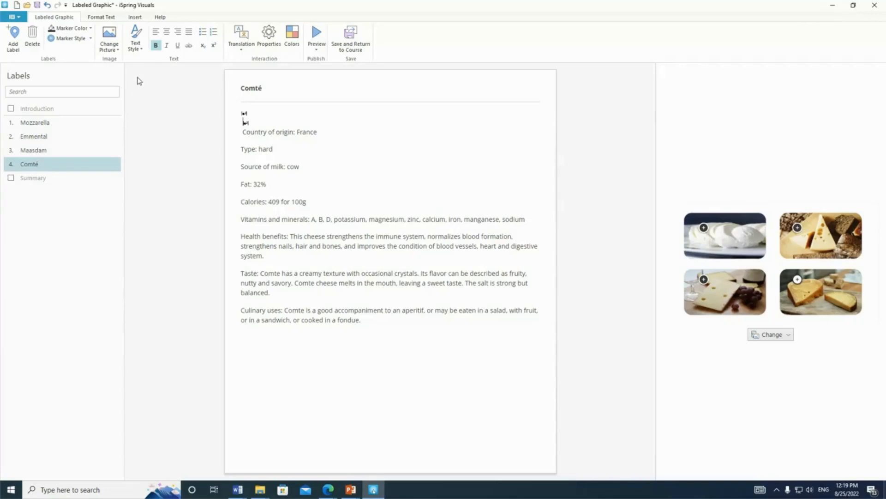
# Remove the extra line break and leading space before the country of origin in the Comté description.
pyautogui.click(245, 133)
pyautogui.press('BackSpace')
pyautogui.press('BackSpace')
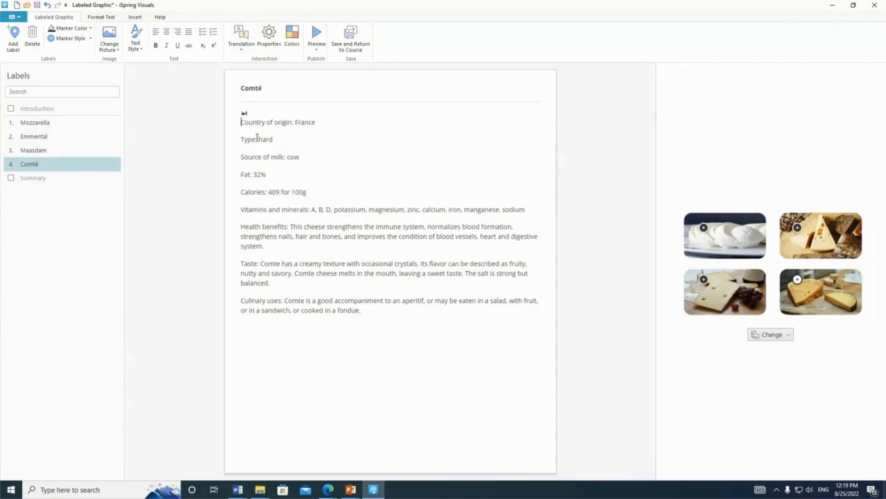
# Open the interaction properties and view the picture position options and the Mozzarella description in the sample view.
pyautogui.click(269, 41)
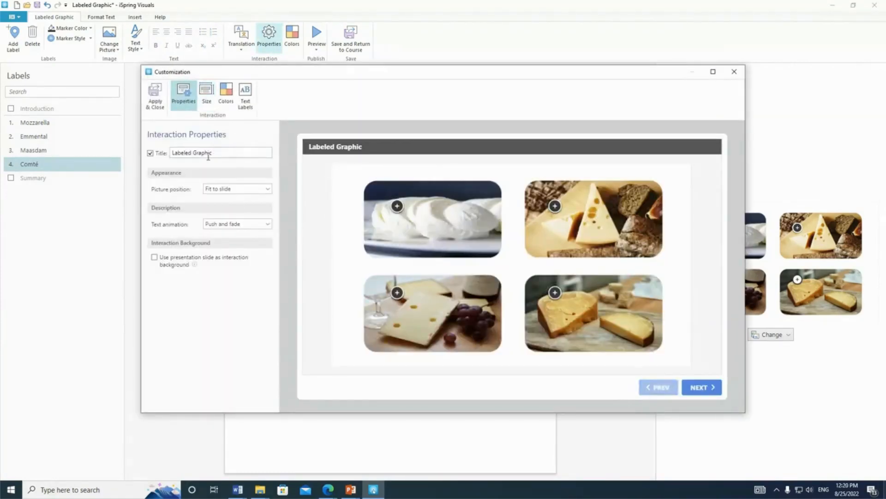
pyautogui.click(232, 189)
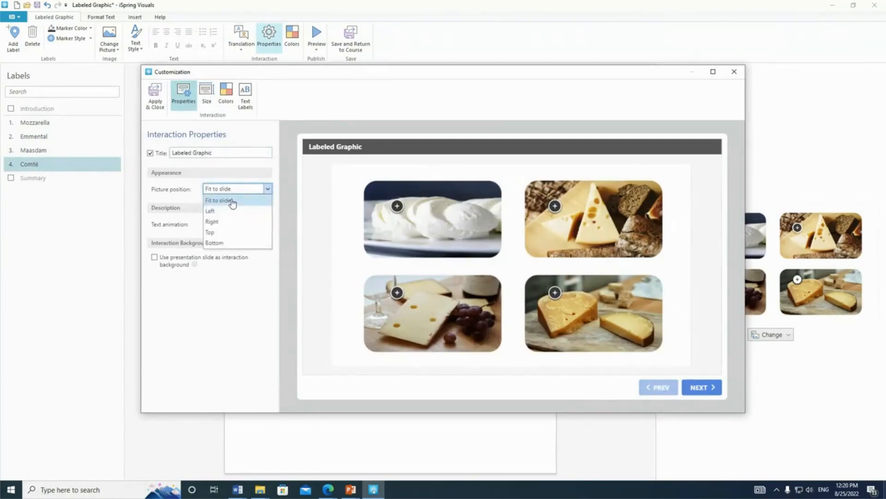
pyautogui.click(397, 206)
pyautogui.scroll(-3, 389, 231)
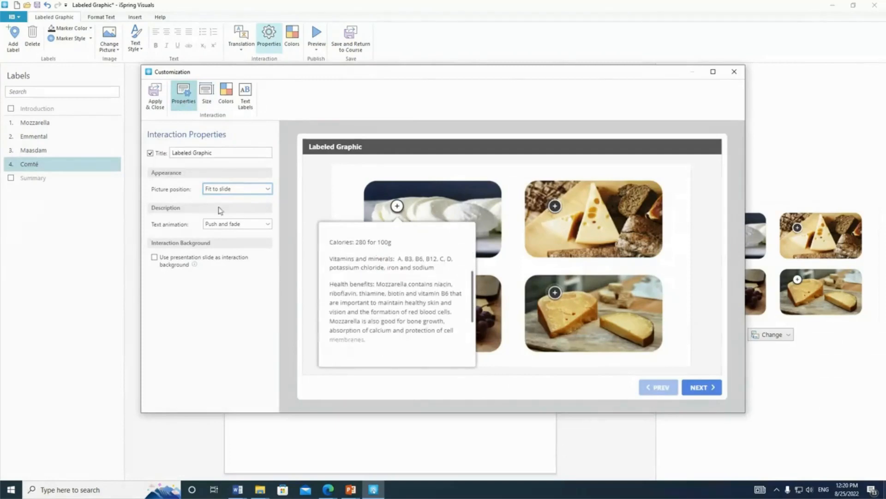
# Try the Left and Top picture positions and restore Fit to slide.
pyautogui.click(246, 189)
pyautogui.click(246, 211)
pyautogui.click(249, 189)
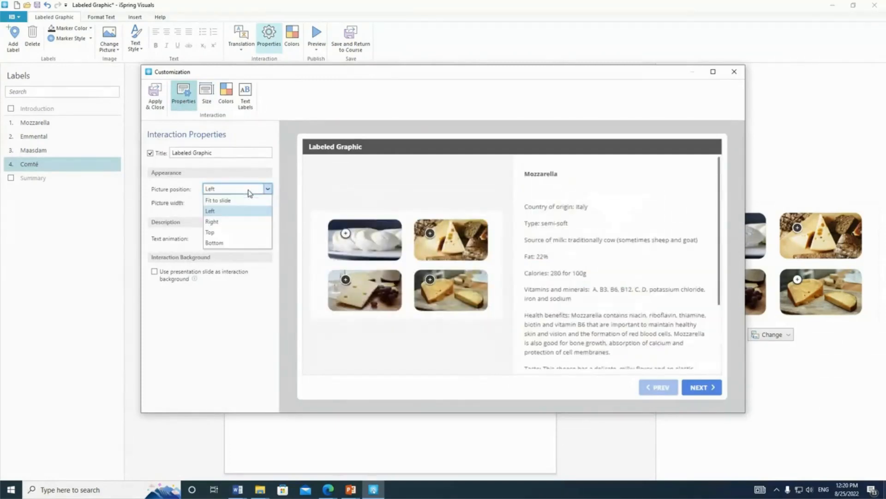
pyautogui.click(239, 232)
pyautogui.click(246, 189)
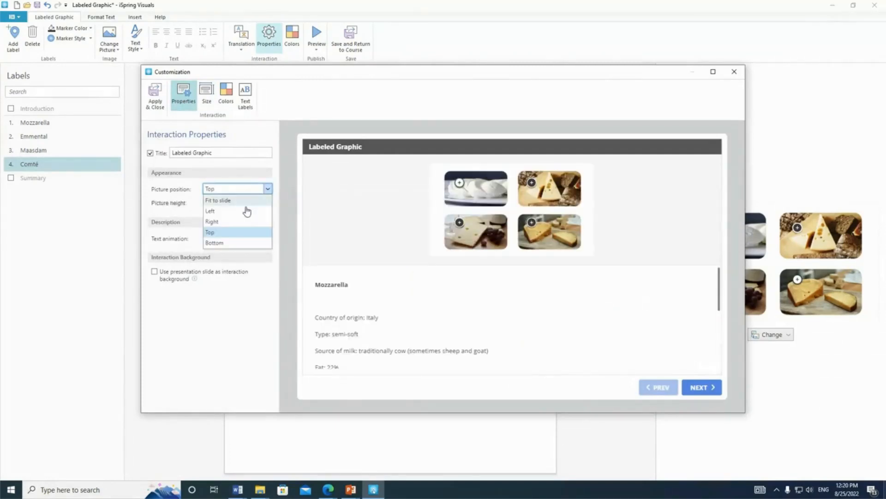
pyautogui.click(248, 200)
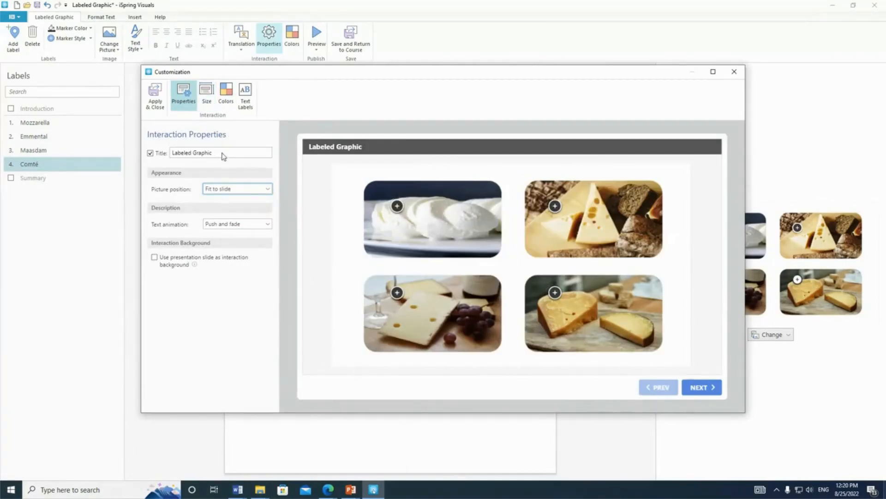
# Review the slide size options for the interaction, leaving the default 960x540 size selected.
pyautogui.click(210, 102)
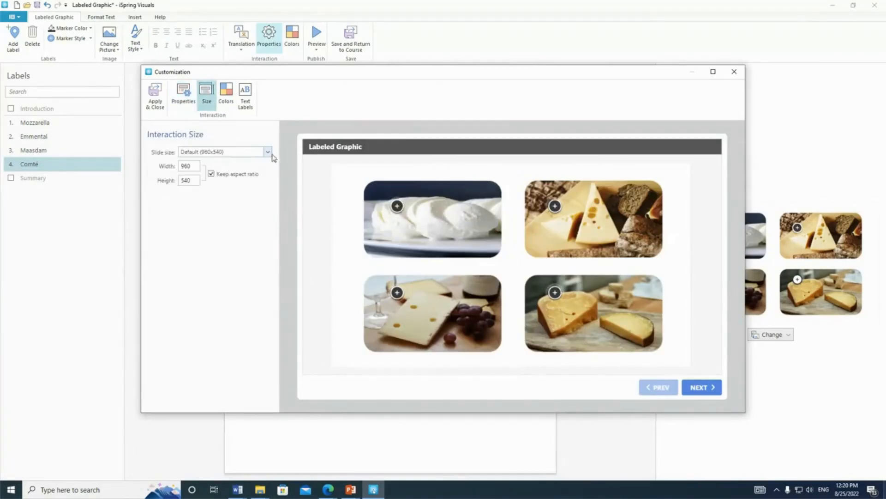
pyautogui.click(236, 157)
pyautogui.click(237, 277)
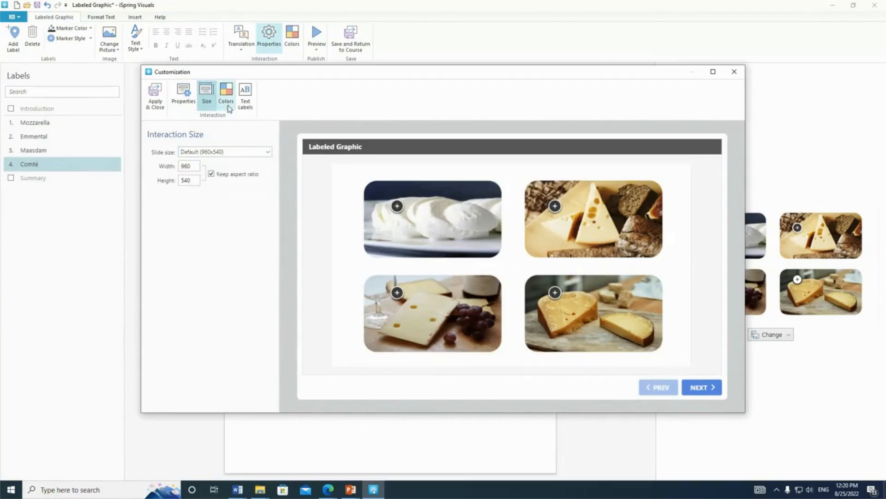
# Review the interaction's color scheme, leaving it as is, and apply the customization settings.
pyautogui.click(225, 95)
pyautogui.scroll(-5, 194, 258)
pyautogui.scroll(5, 194, 263)
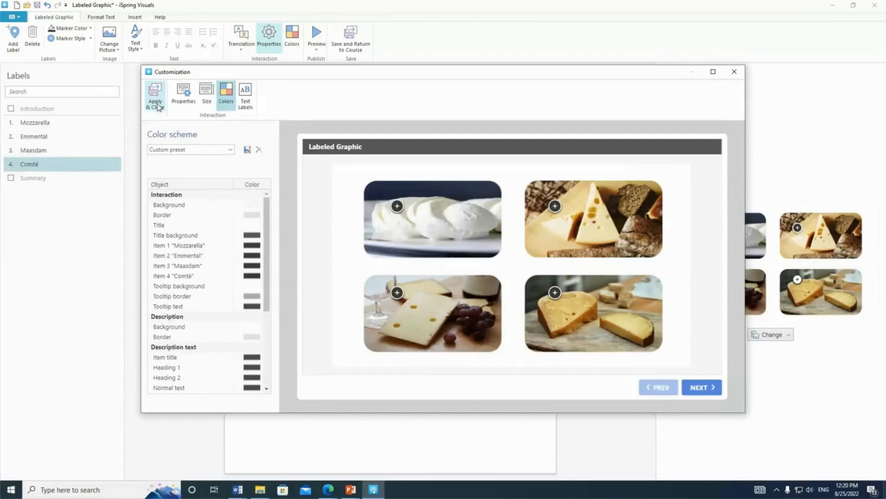
pyautogui.click(158, 105)
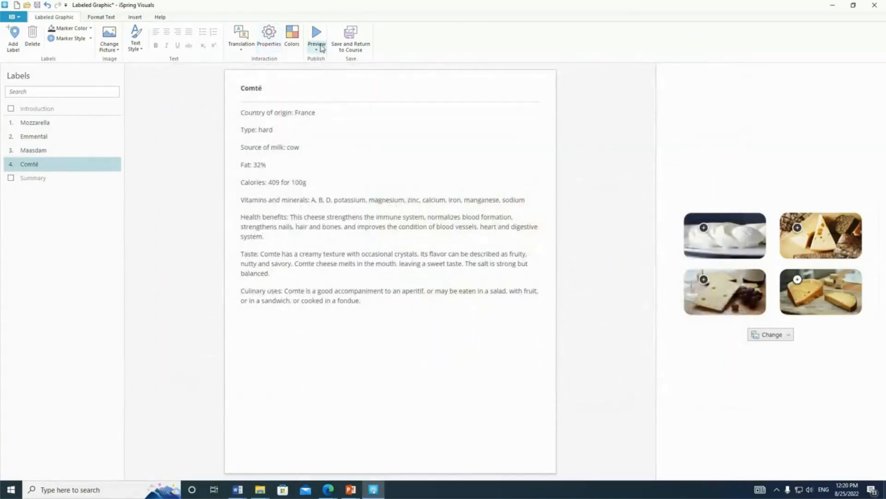
# Preview the Labeled Graphic from the beginning and read the Mozzarella and Maasdam descriptions in desktop view.
pyautogui.click(317, 48)
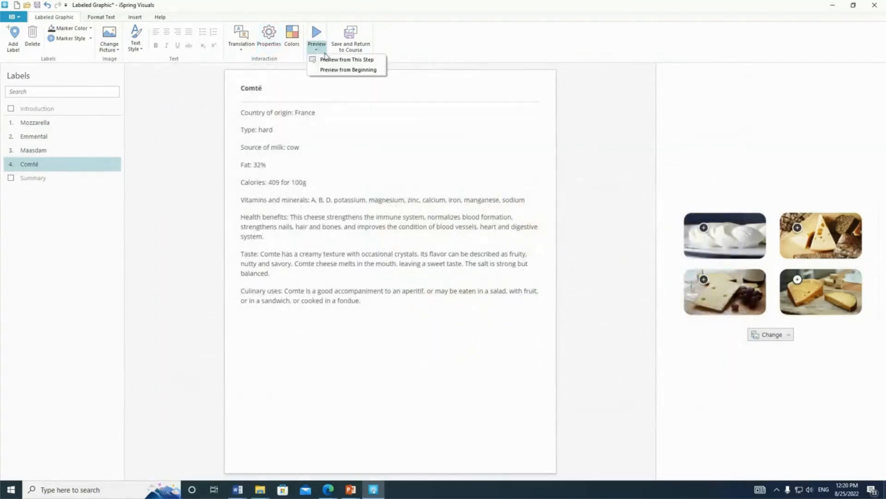
pyautogui.click(377, 71)
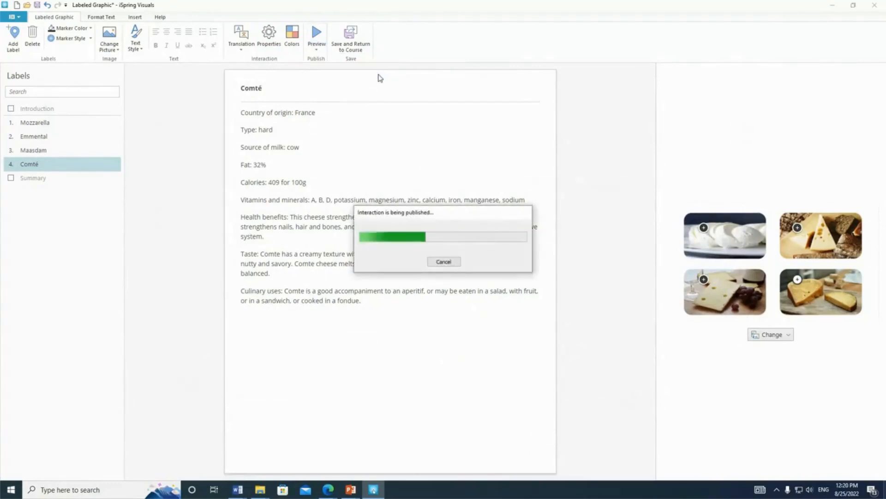
pyautogui.click(642, 92)
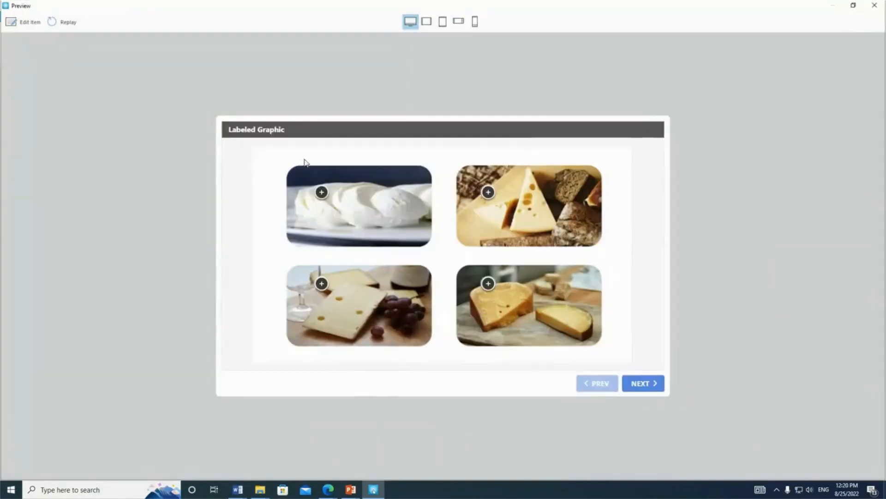
pyautogui.click(322, 192)
pyautogui.scroll(-3, 338, 270)
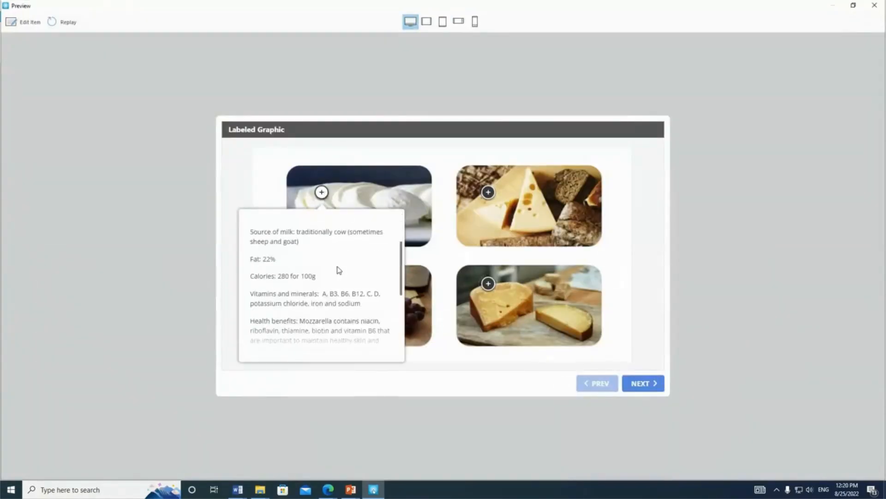
pyautogui.scroll(-3, 339, 270)
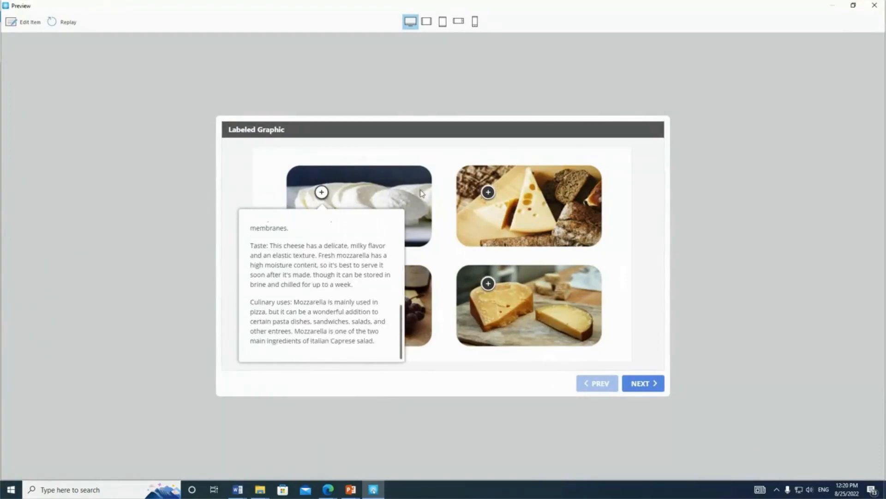
pyautogui.click(518, 206)
pyautogui.click(488, 192)
pyautogui.scroll(-4, 431, 258)
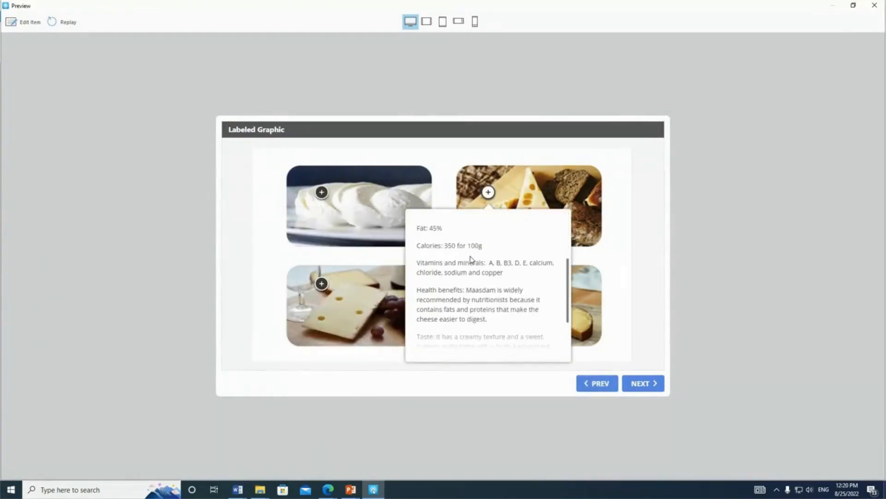
pyautogui.click(444, 53)
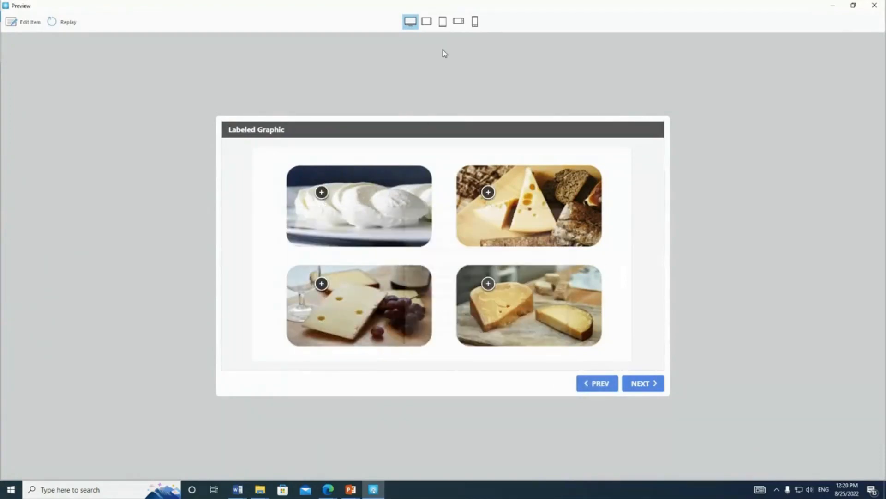
# Check the preview in tablet landscape with the Maasdam description open, and switch to tablet portrait.
pyautogui.click(427, 21)
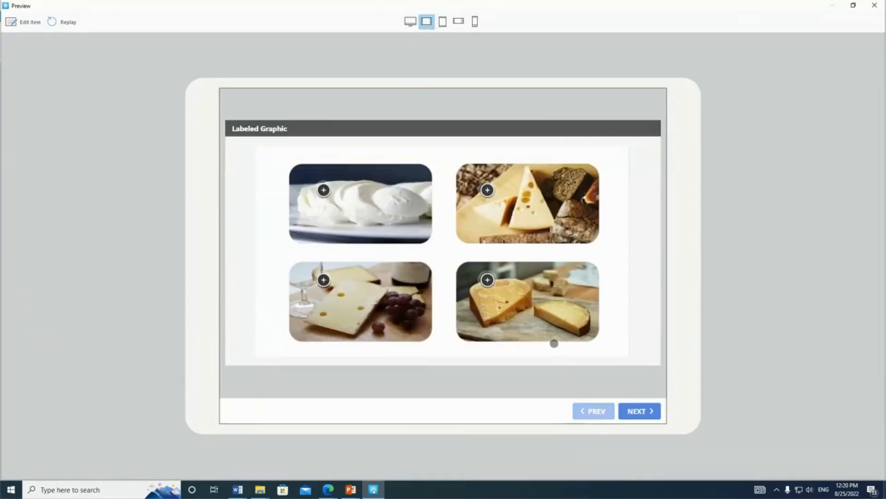
pyautogui.click(488, 190)
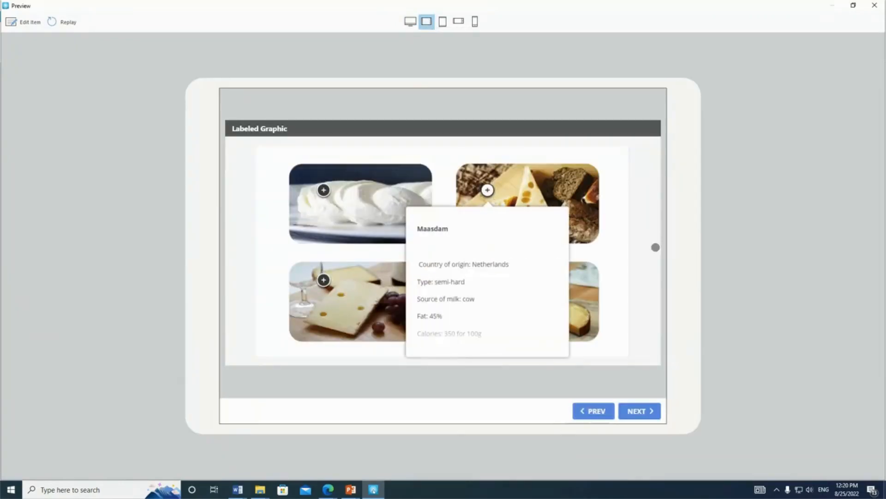
pyautogui.click(622, 253)
pyautogui.click(442, 22)
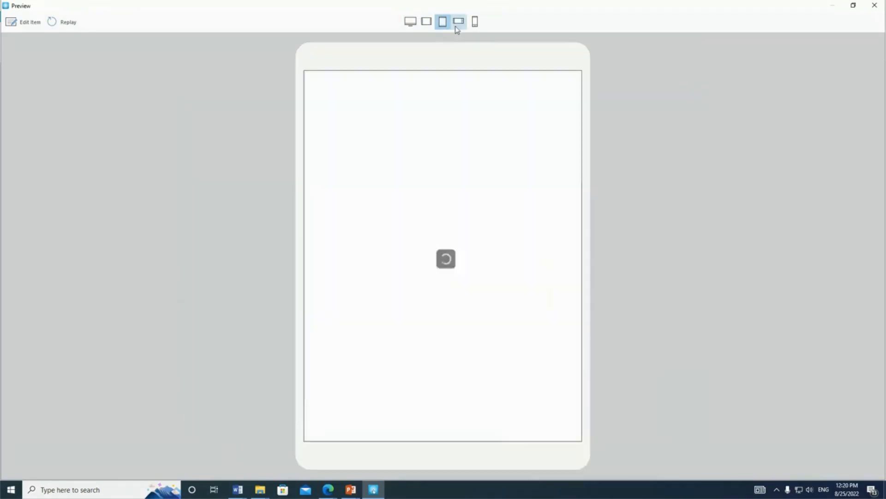
# Check the preview in smartphone landscape, advancing from Mozzarella to Emmental and reading through its description.
pyautogui.click(458, 21)
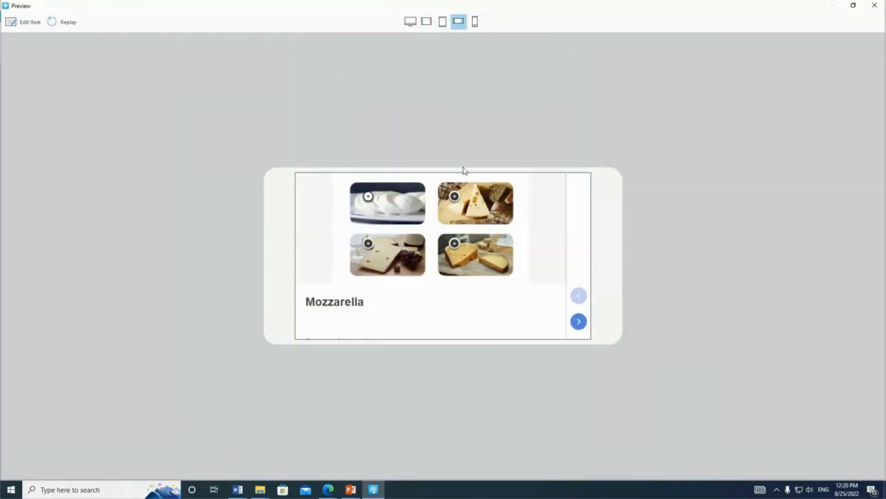
pyautogui.click(578, 321)
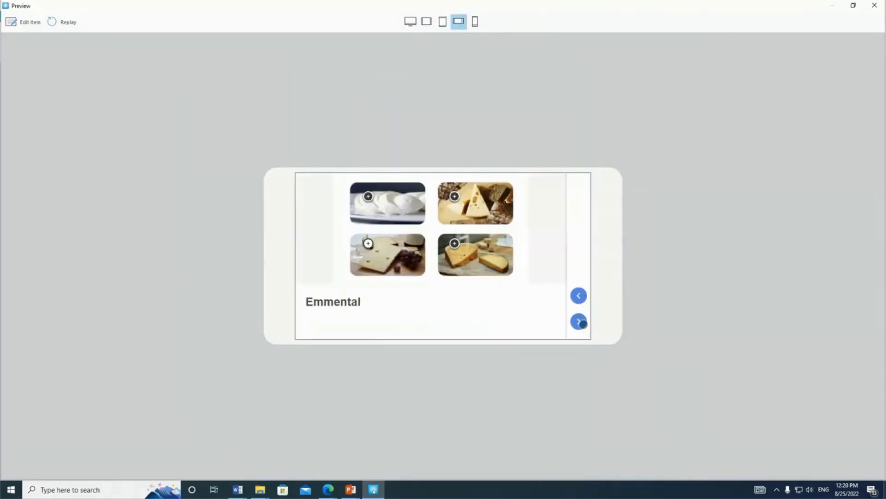
pyautogui.scroll(-3, 429, 303)
pyautogui.scroll(-3, 420, 305)
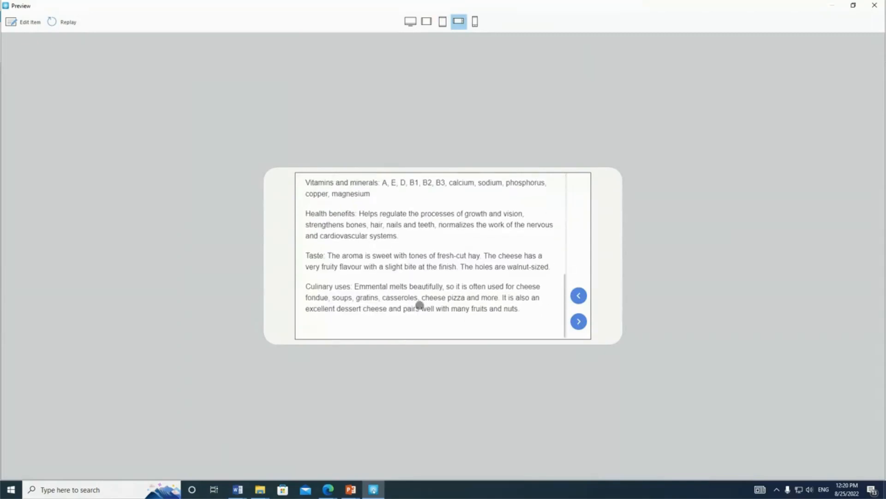
pyautogui.scroll(5, 420, 305)
# Check the preview in smartphone portrait with the Comté description, and close the preview.
pyautogui.click(475, 21)
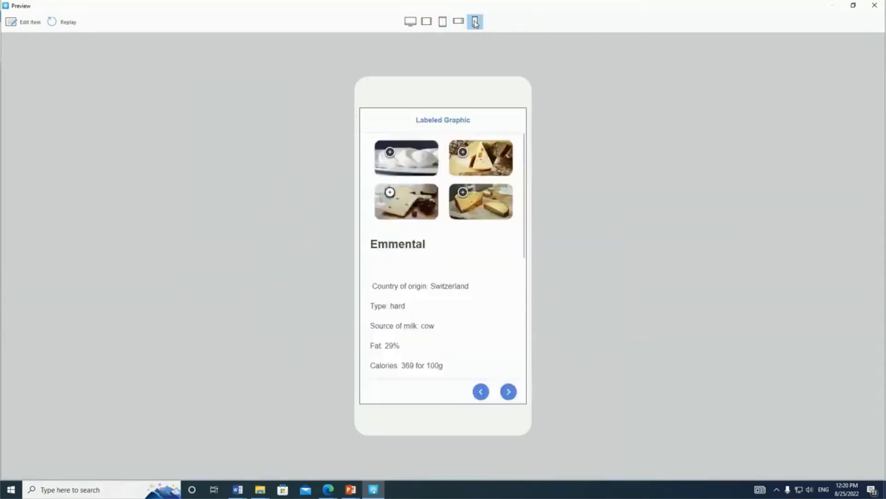
pyautogui.click(463, 191)
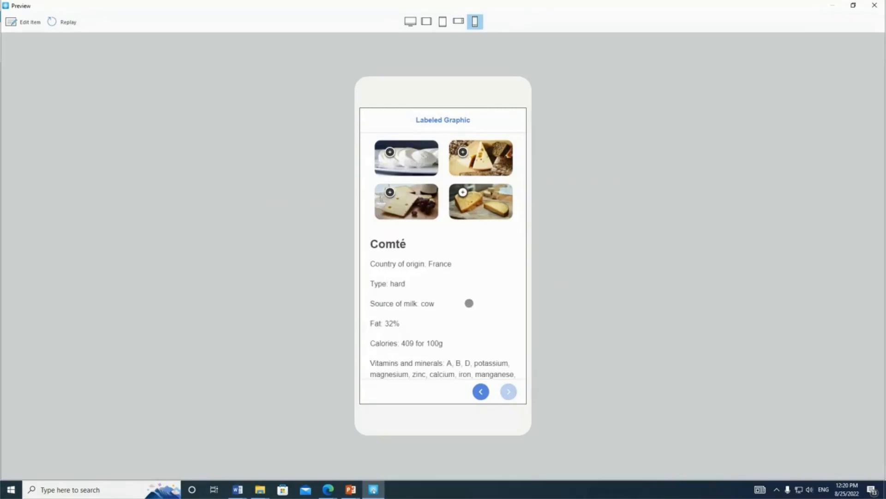
pyautogui.scroll(-5, 469, 303)
pyautogui.scroll(5, 460, 237)
pyautogui.click(875, 5)
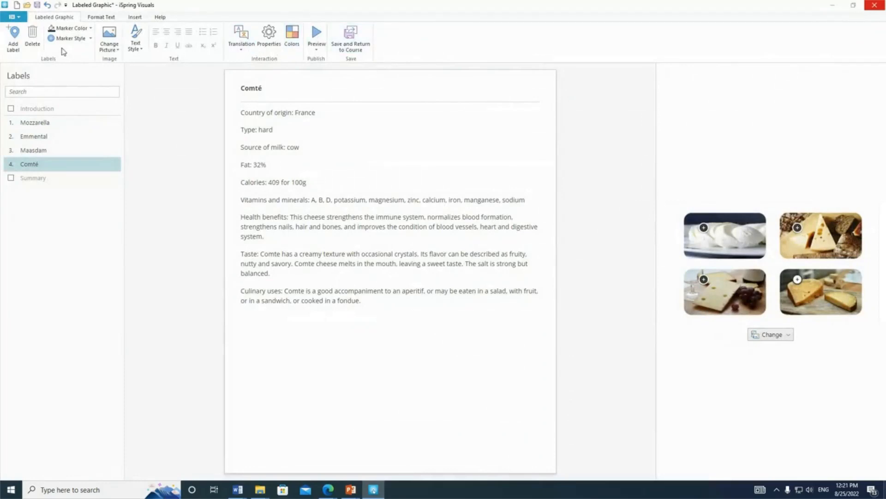
# Review the interaction's publishing options for My Computer, iSpring Space, iSpring Learn and LMS, leaving without publishing.
pyautogui.click(19, 18)
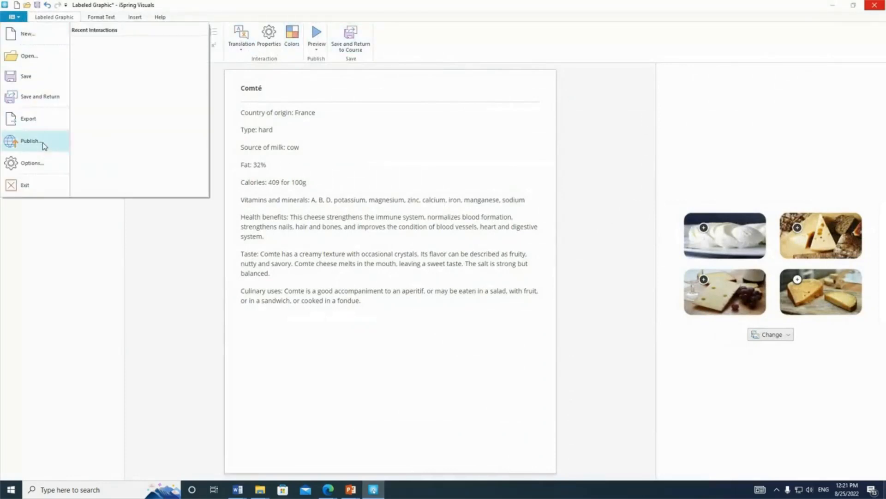
pyautogui.press('Escape')
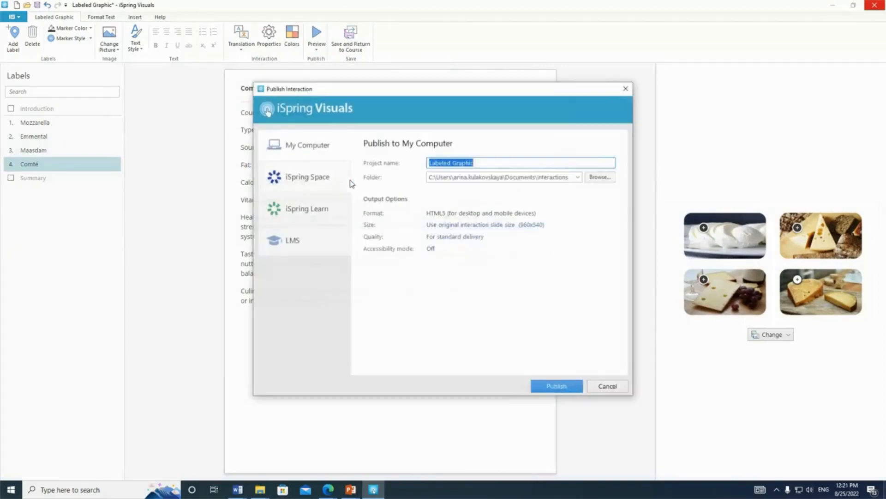
pyautogui.click(318, 178)
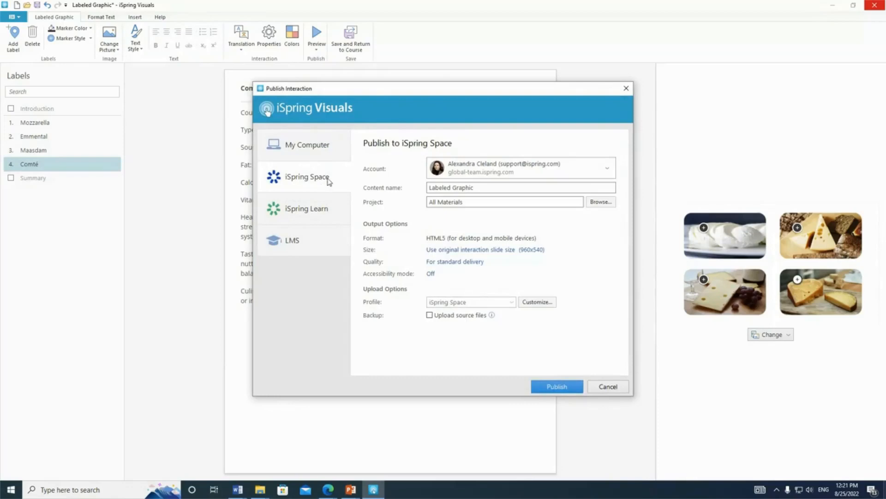
pyautogui.click(329, 223)
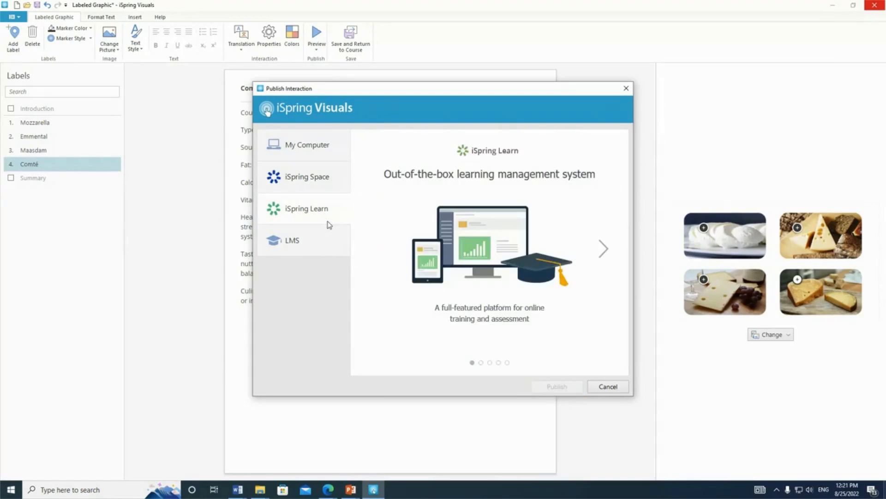
pyautogui.click(321, 251)
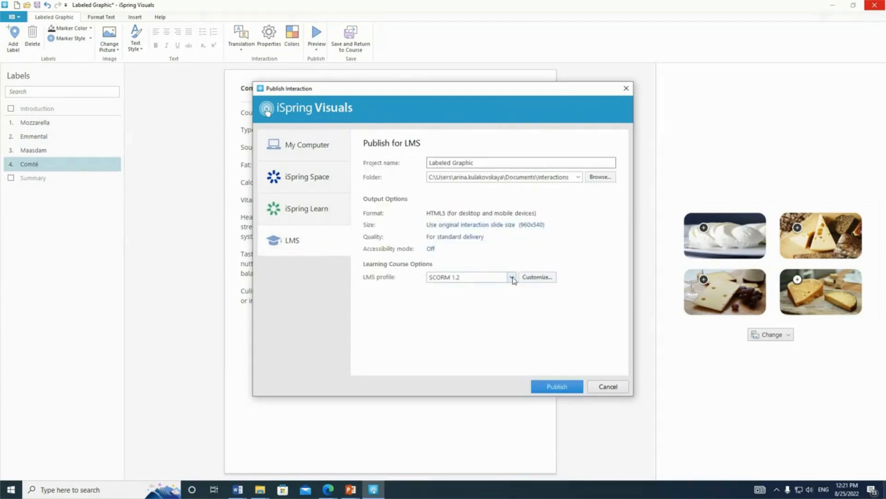
pyautogui.click(614, 389)
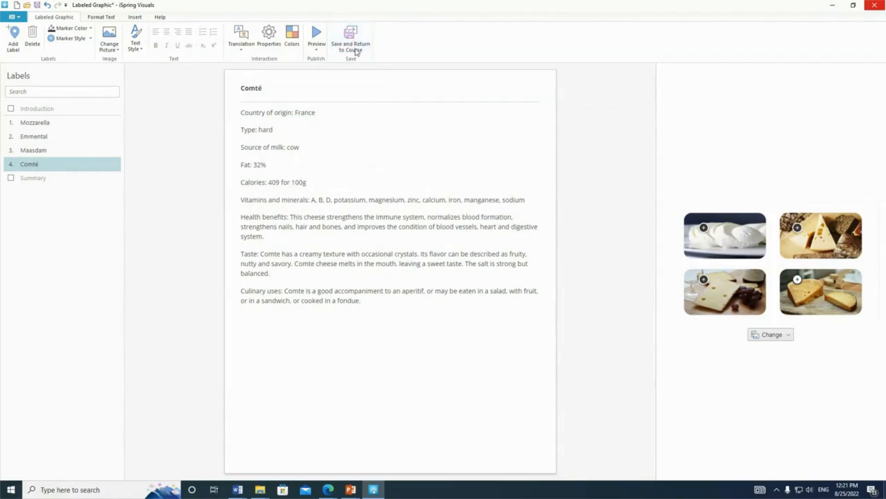
# Save the Labeled Graphic back to the PowerPoint course and view the presentation's publishing options without publishing.
pyautogui.click(355, 48)
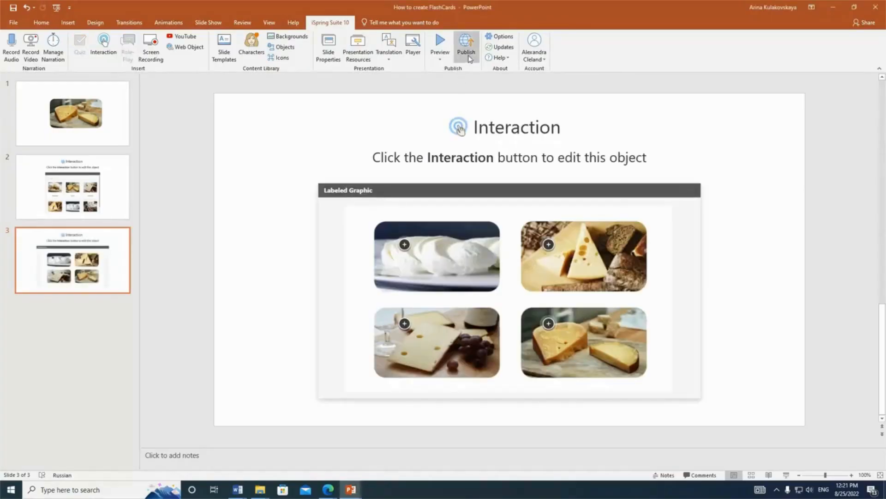
pyautogui.click(464, 41)
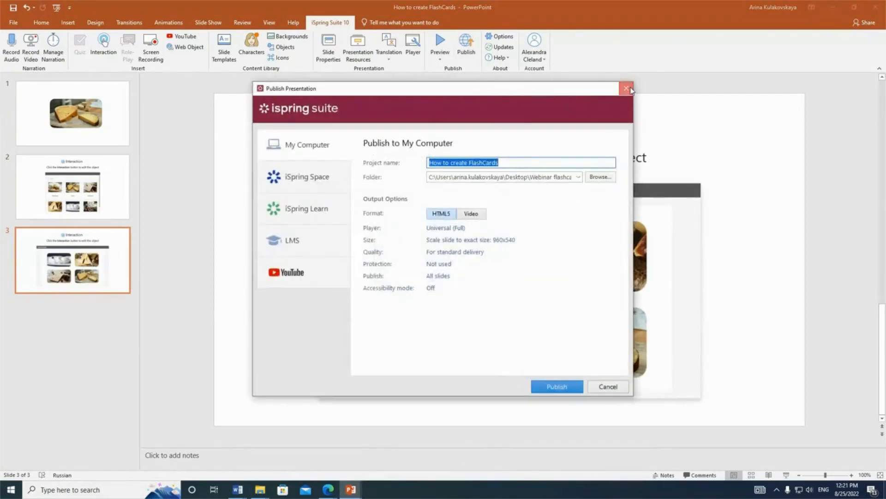
pyautogui.click(626, 89)
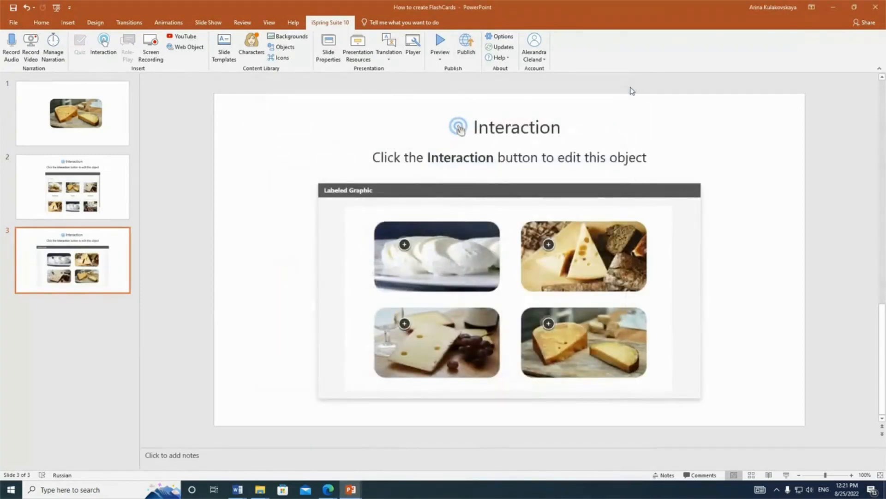